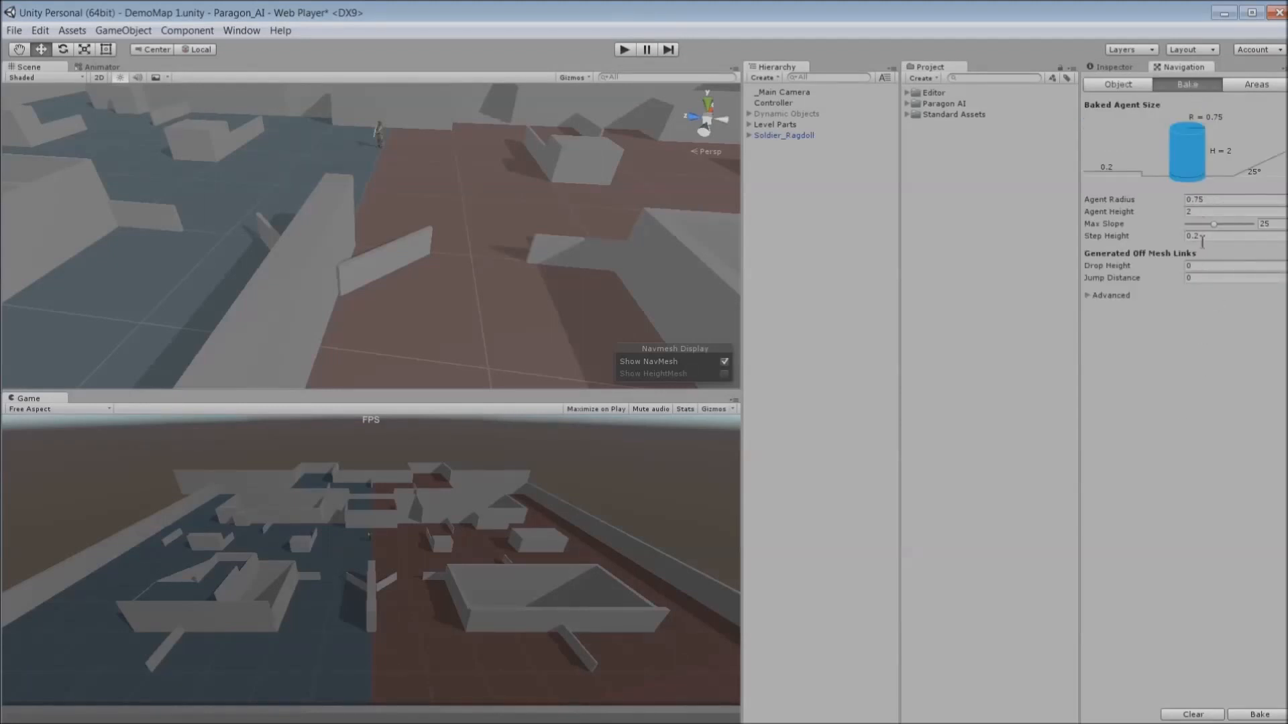
- Bake the navigation mesh for the level
click(1256, 717)
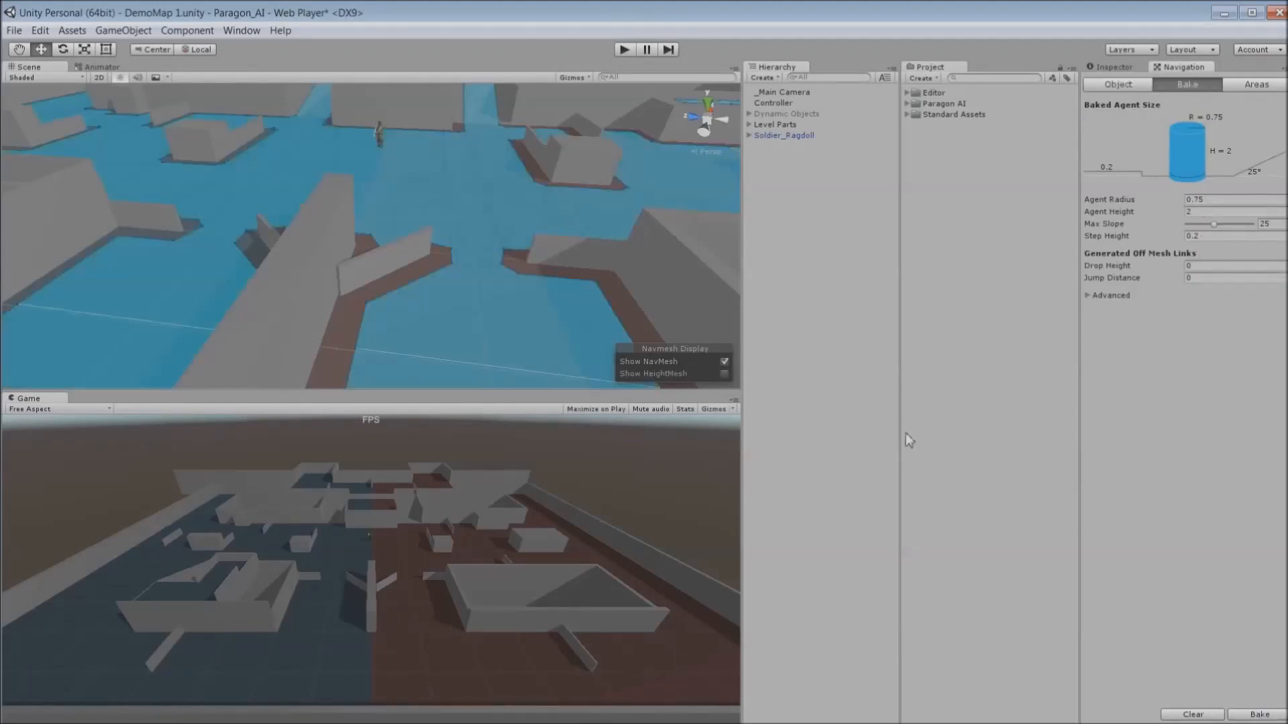
- Inspect one of the Level Parts objects to check its layer and static settings
click(1118, 83)
click(749, 124)
click(785, 135)
click(1131, 70)
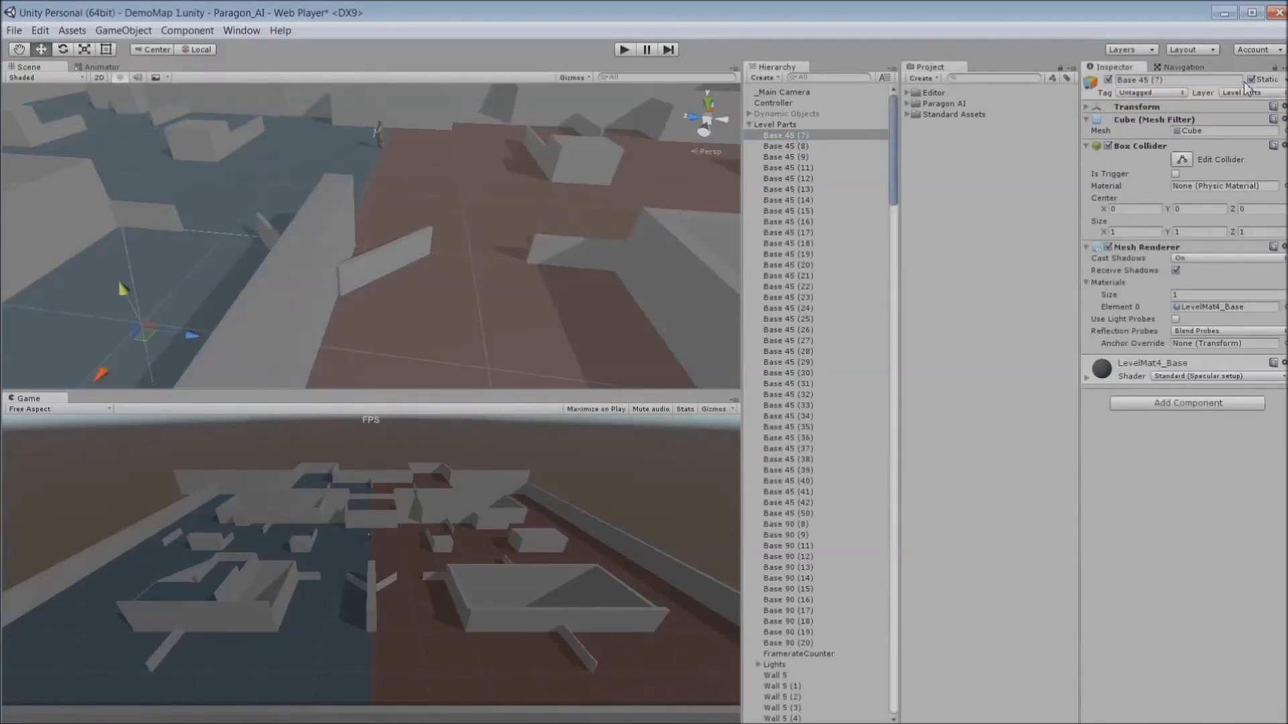
click(749, 124)
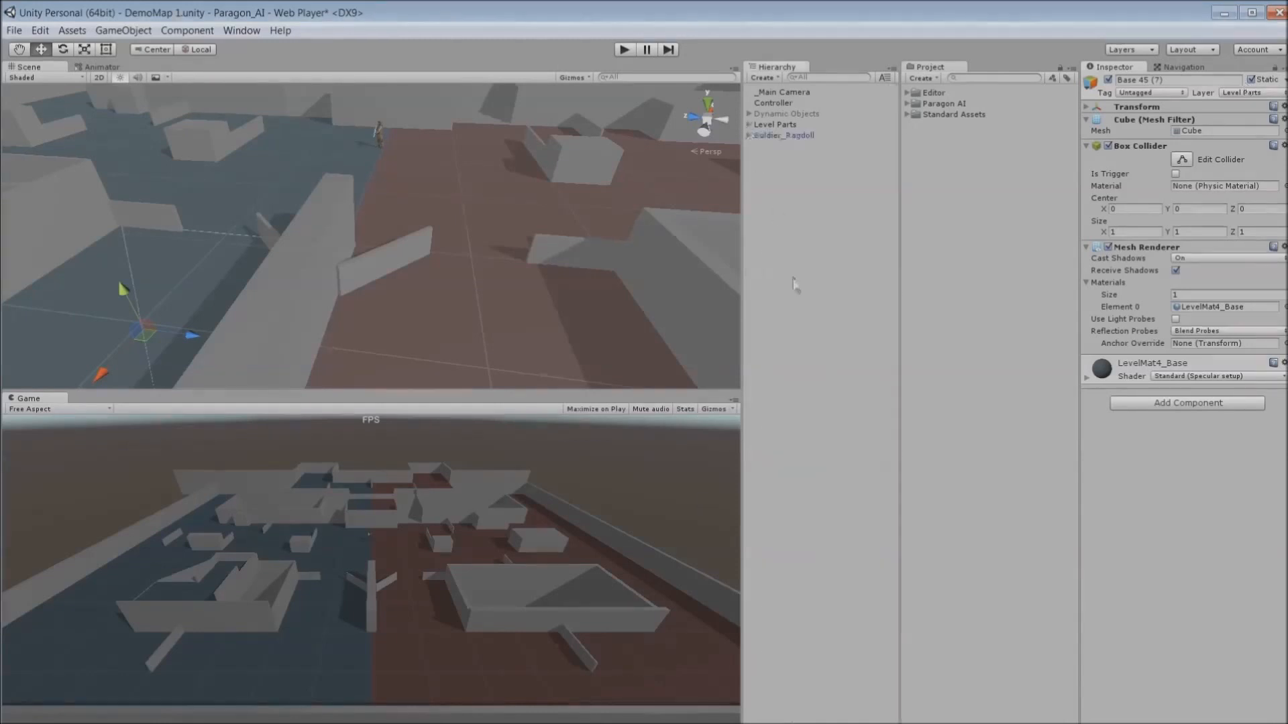
click(817, 327)
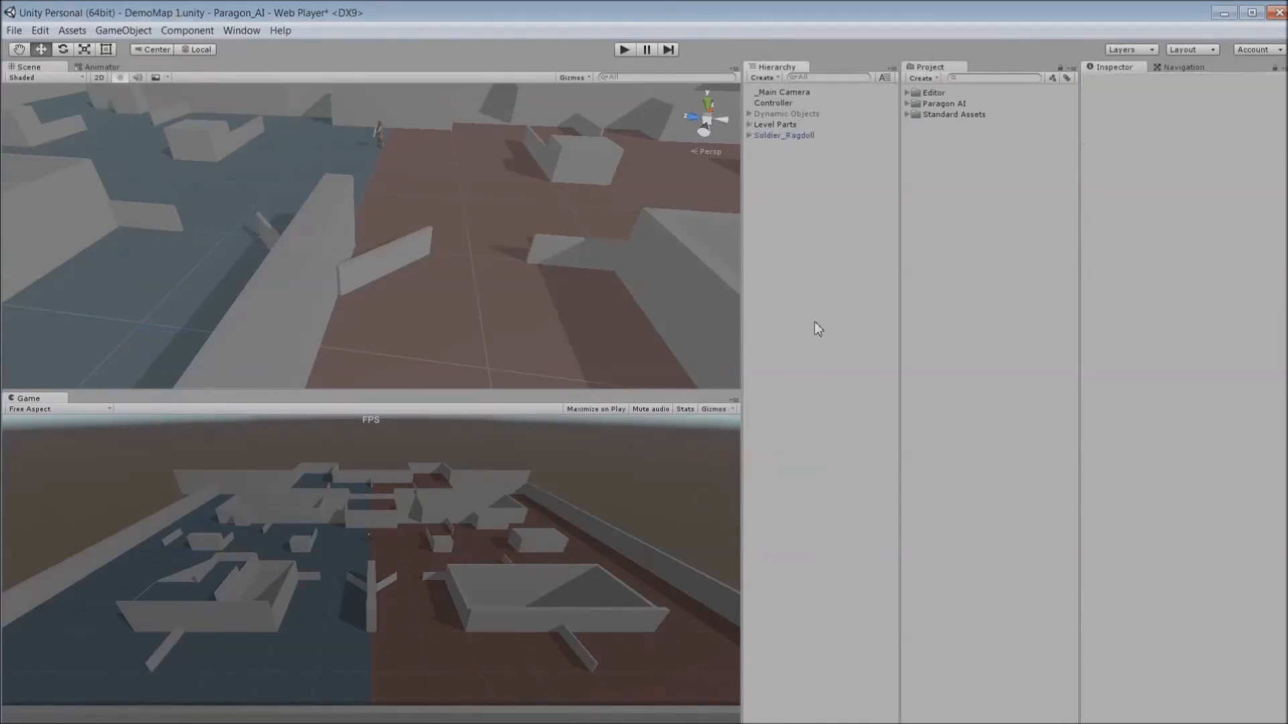
- Create an empty GameObject named Controller
click(121, 31)
click(114, 50)
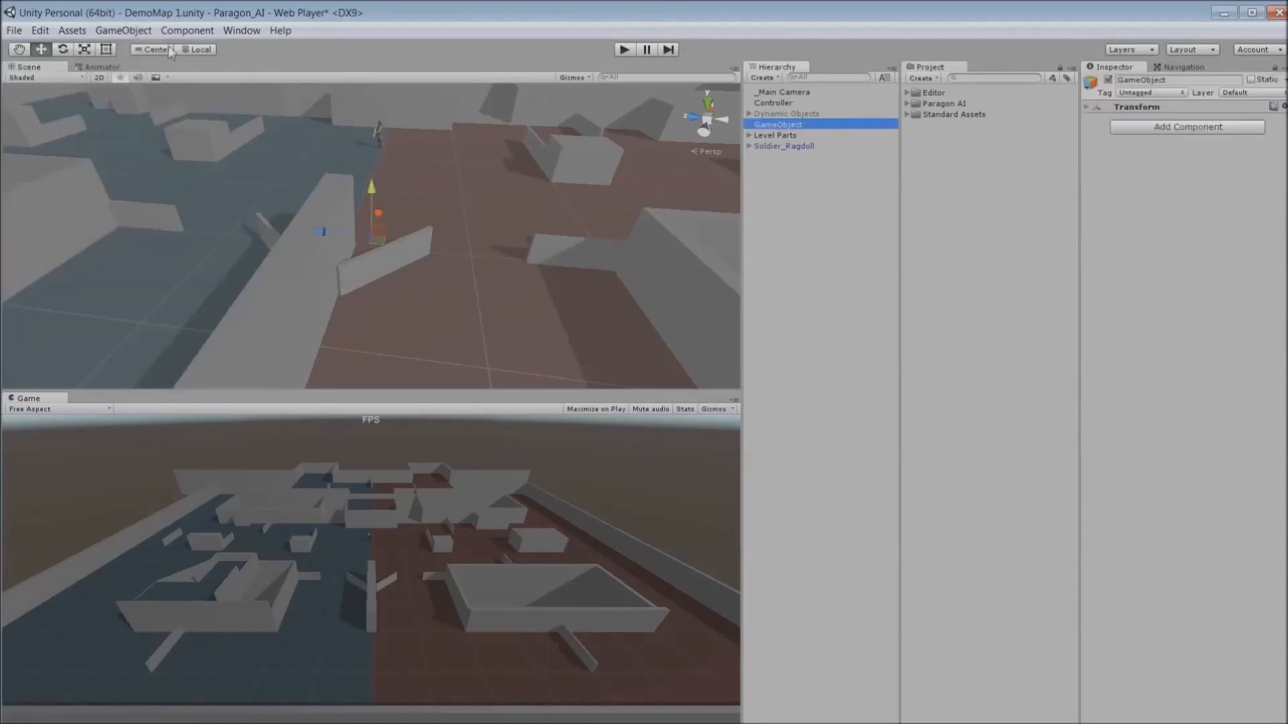
click(1140, 79)
text(Controller)
key(Return)
- Add the ControllerScript to the Controller object and set its Layer Mask to Level Parts
click(908, 104)
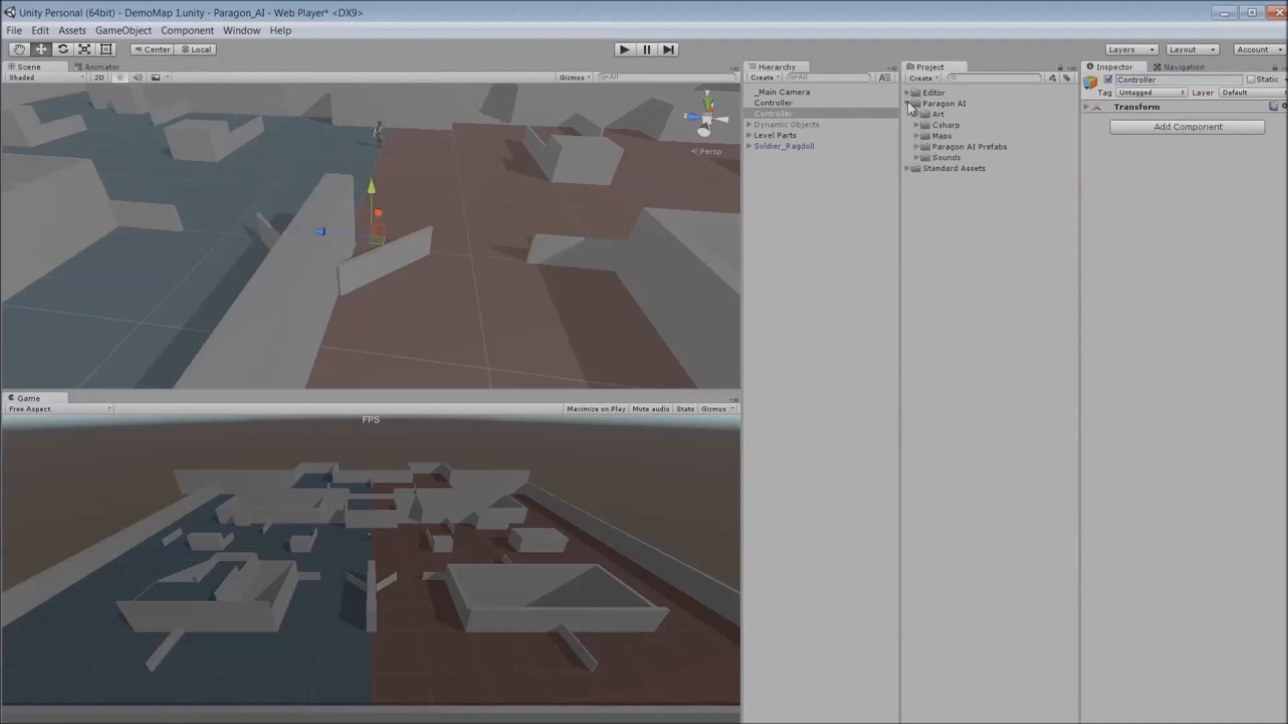
click(917, 125)
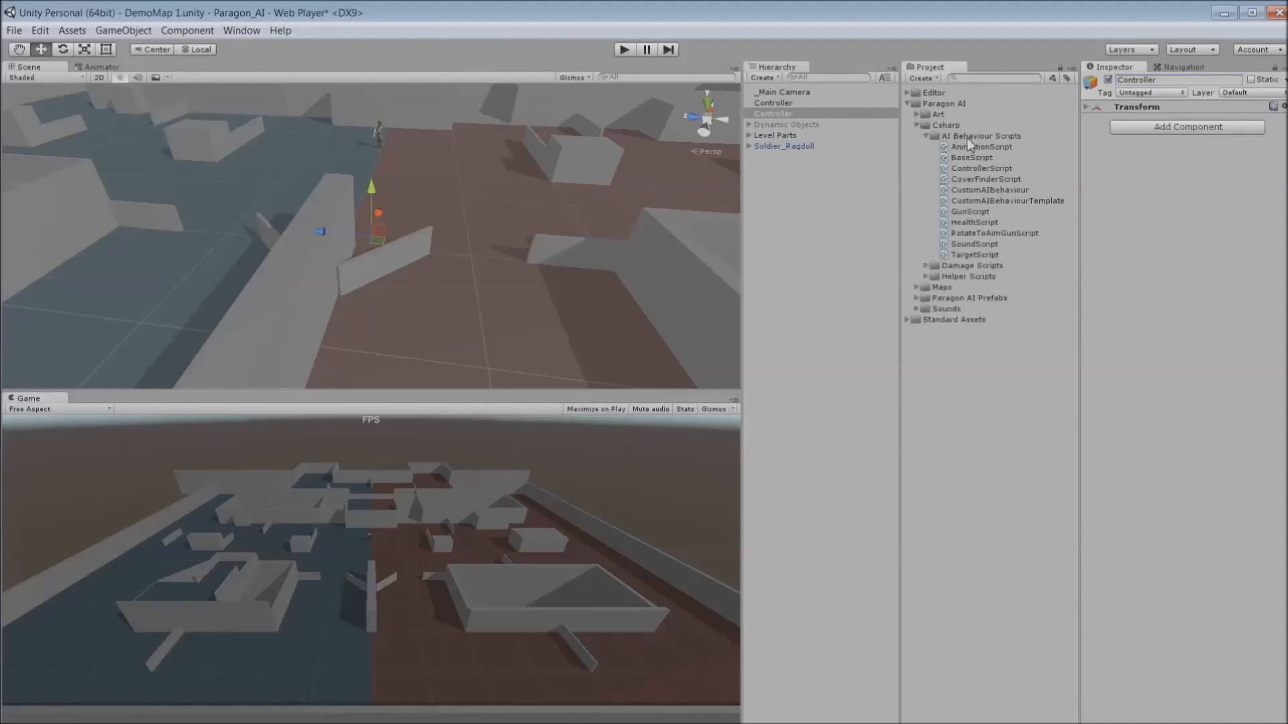
drag(982, 168, 1206, 205)
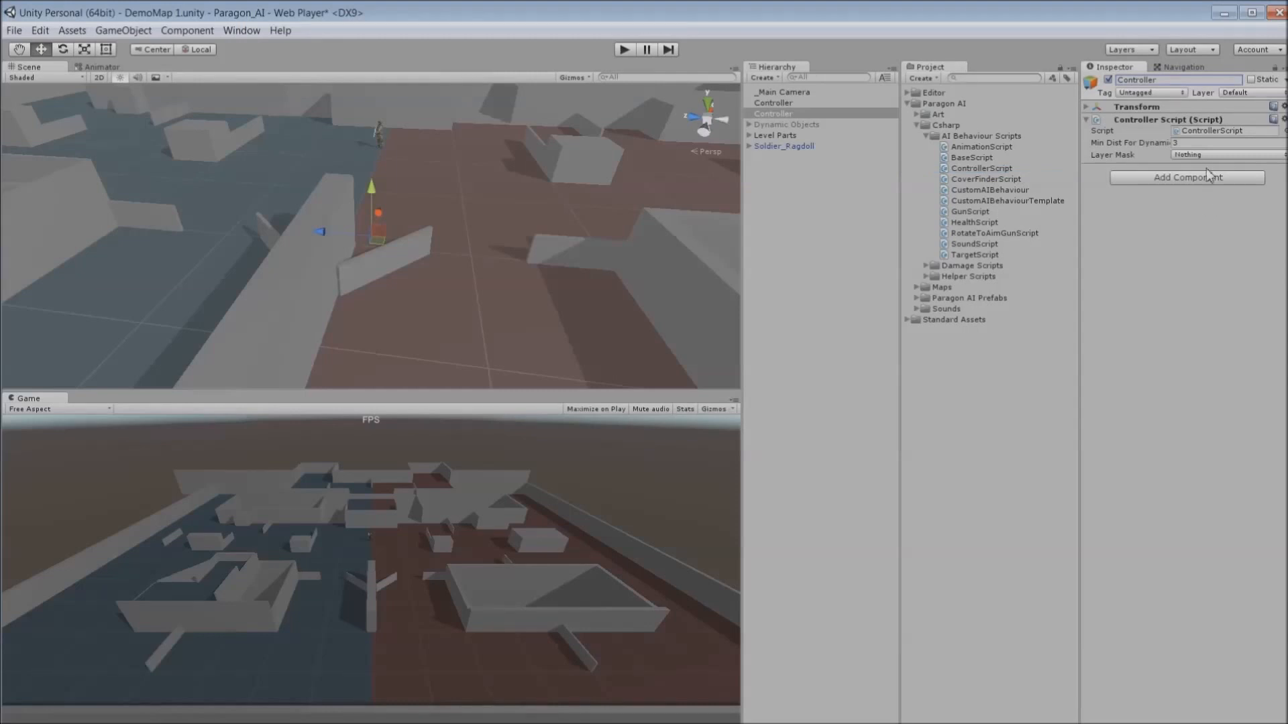
click(1217, 155)
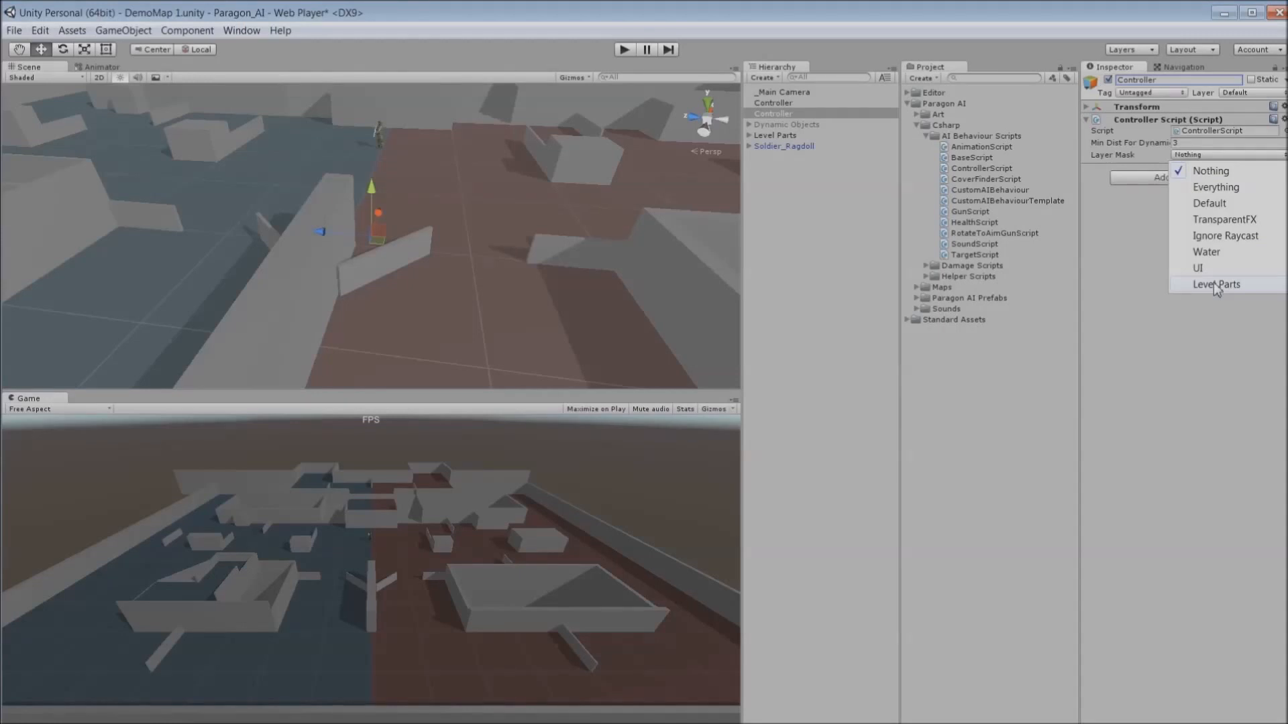
click(1213, 284)
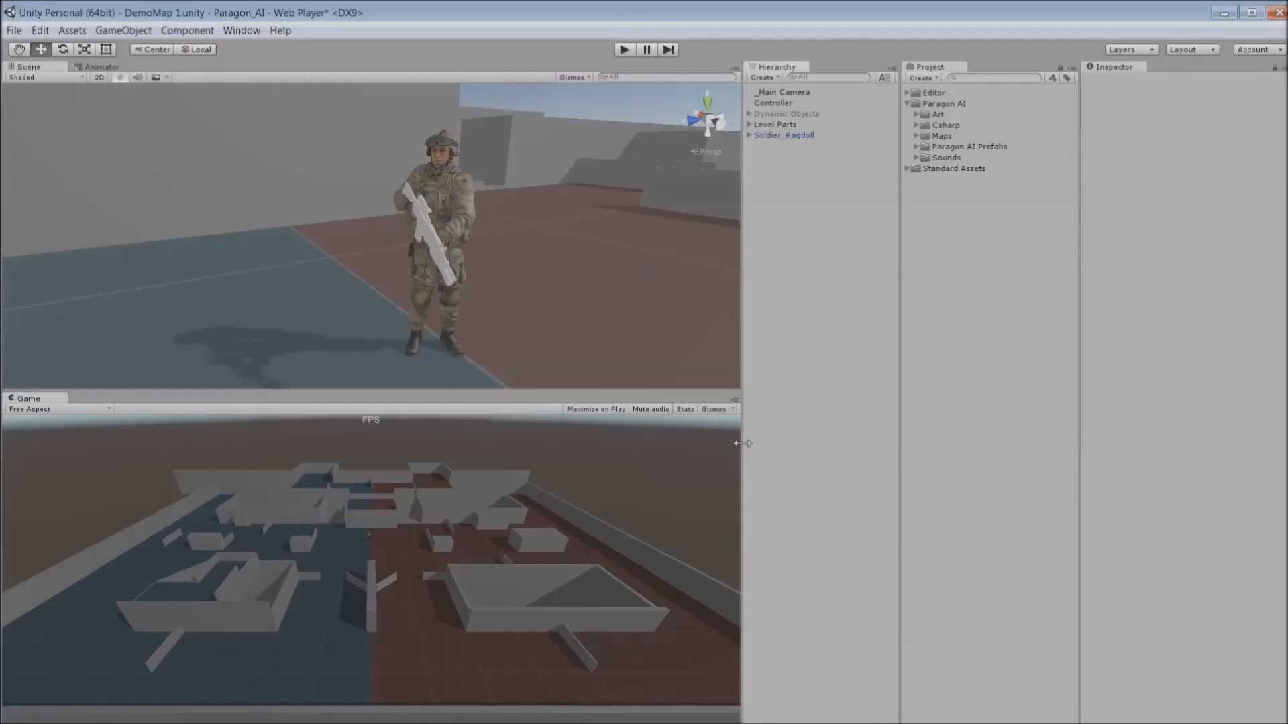
- Create an empty GameObject and parent it under the soldier's NeckHead bone
click(790, 137)
alt+drag(562, 208, 1035, 223)
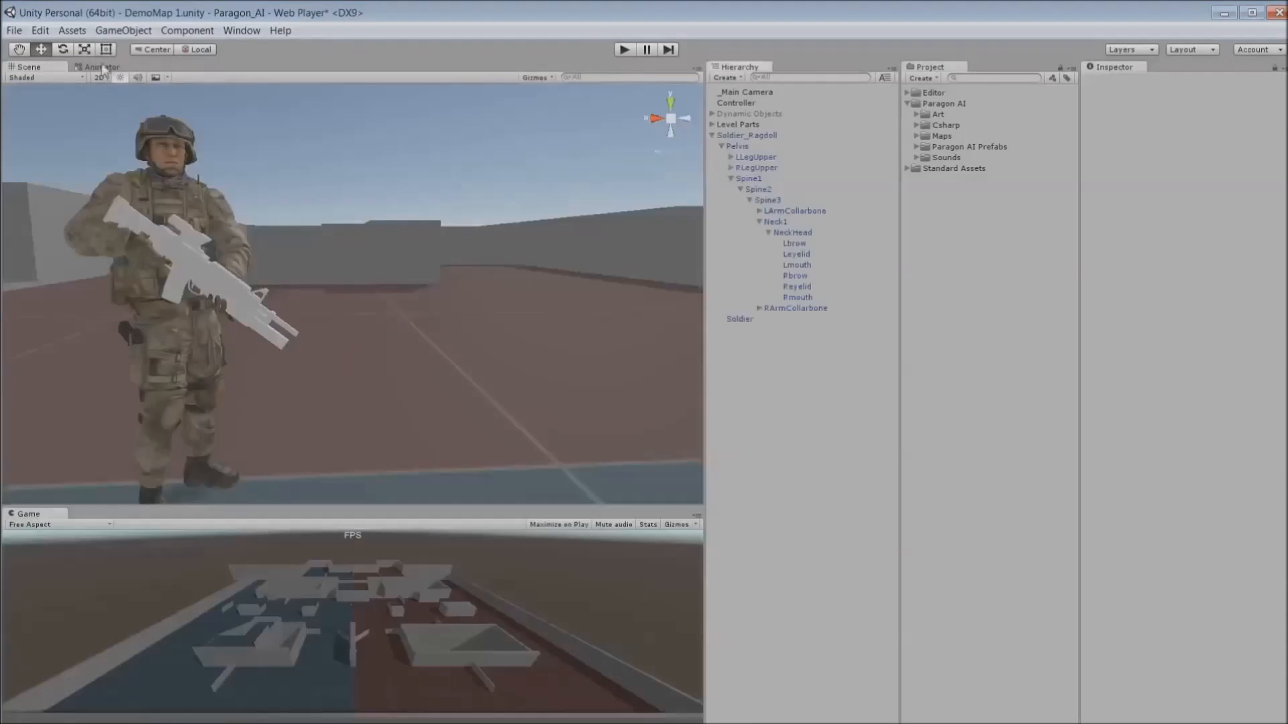
click(123, 31)
click(111, 47)
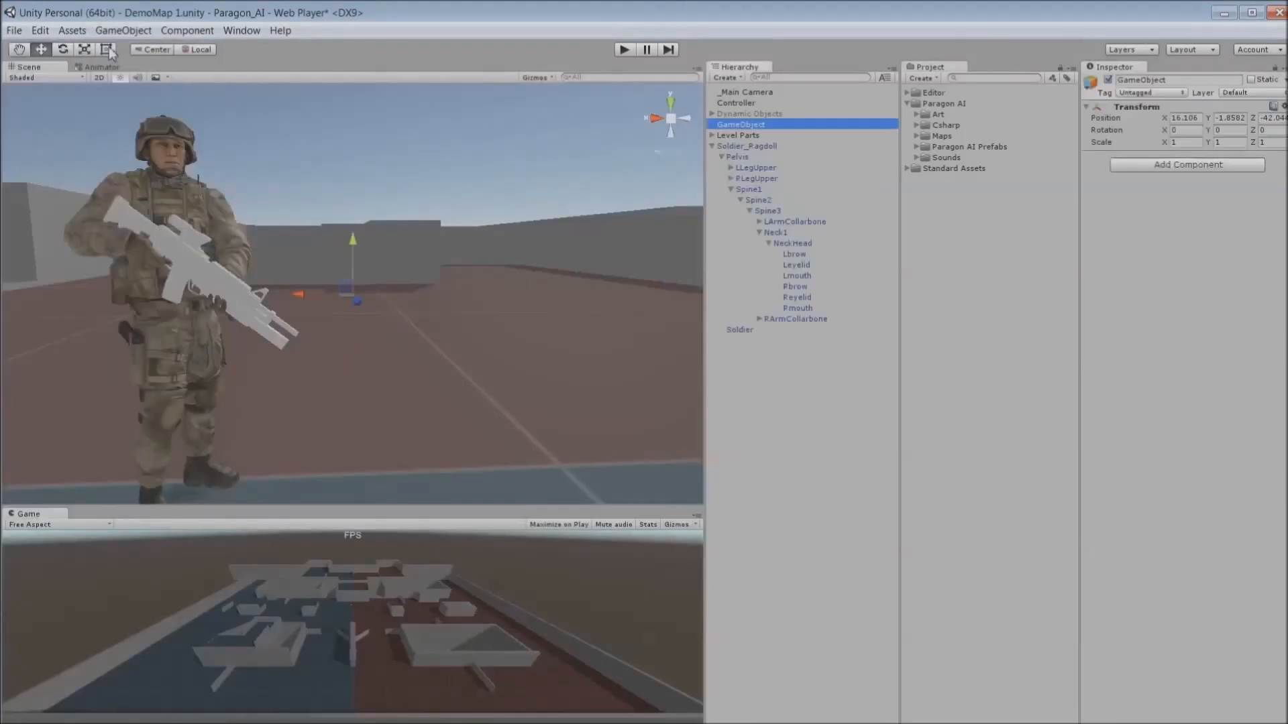
drag(757, 125, 814, 242)
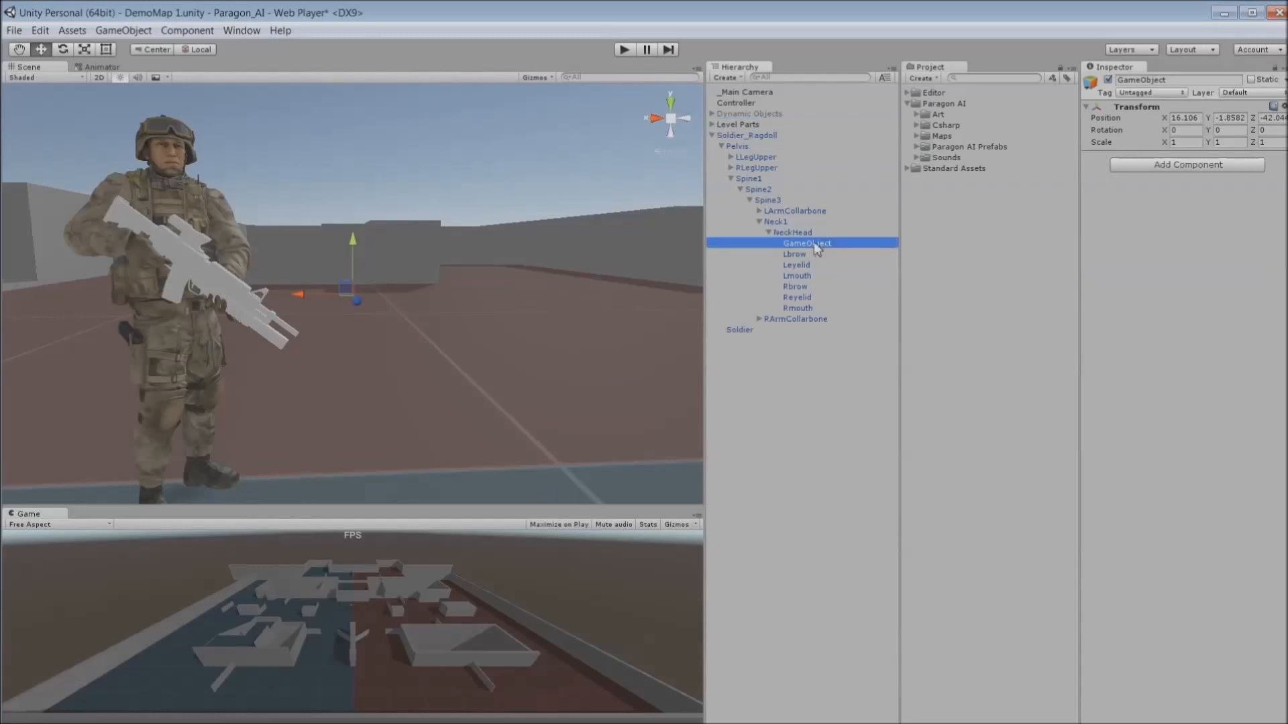
- Set the head object's position and rotation values all to 0
click(1190, 120)
text(0)
click(1241, 119)
text(0)
click(1279, 119)
text(0)
click(1193, 132)
text(0)
click(1242, 131)
text(0)
click(1280, 130)
text(0)
- Frame the new head object and examine its placement on the soldier's head
click(63, 49)
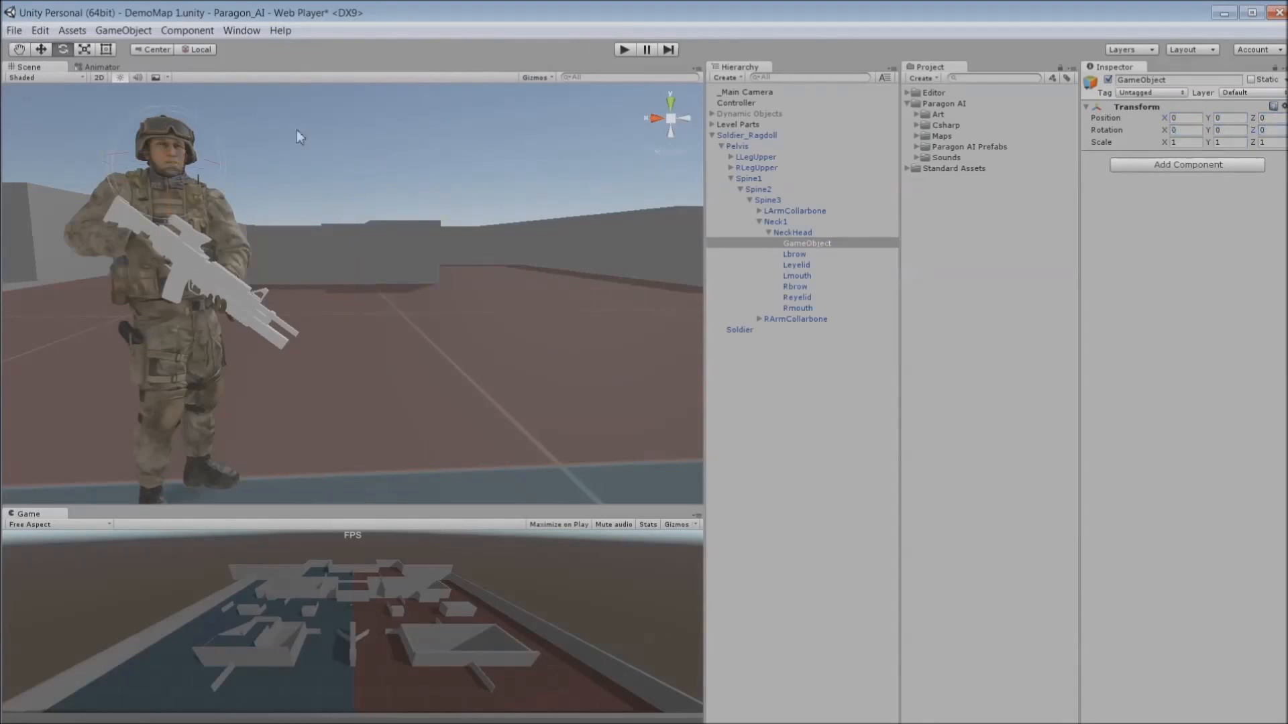
key(f)
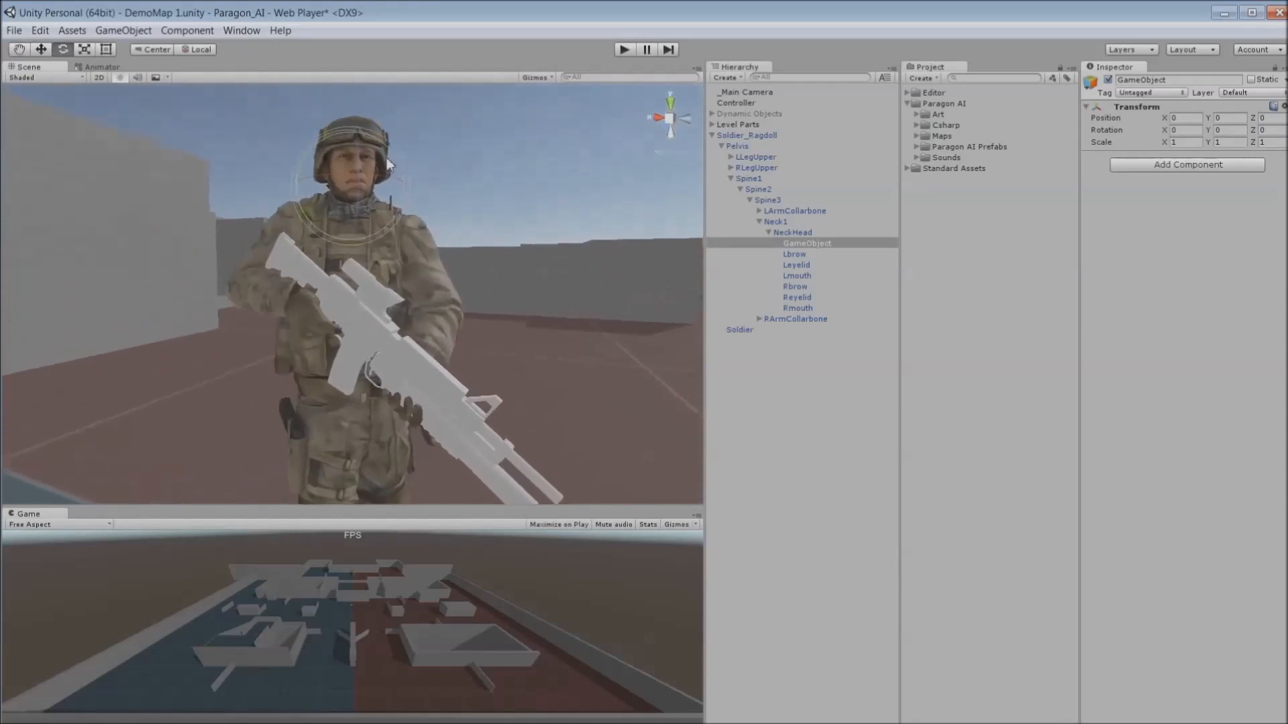
drag(388, 175, 291, 174)
alt+drag(403, 208, 788, 208)
click(41, 49)
alt+drag(534, 448, 286, 371)
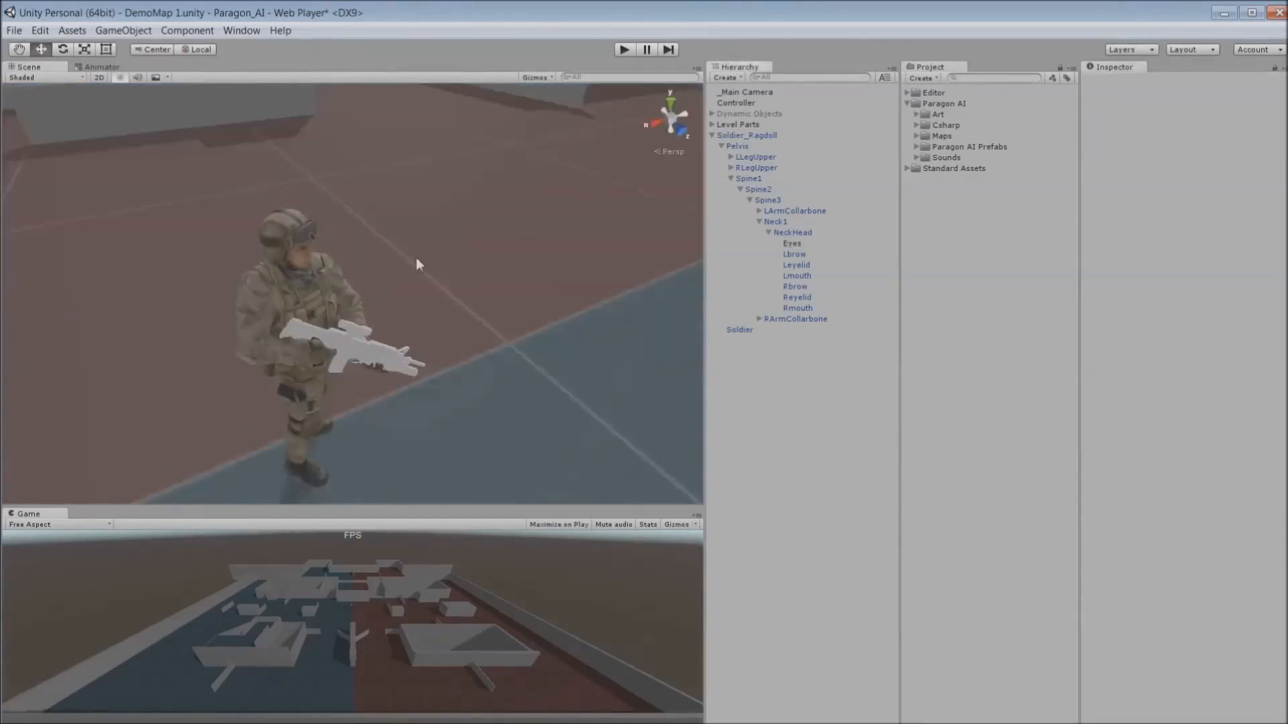
- Create an empty GameObject and parent it under the soldier's M4MB rifle bone
click(124, 31)
click(130, 44)
click(759, 329)
drag(796, 126, 843, 397)
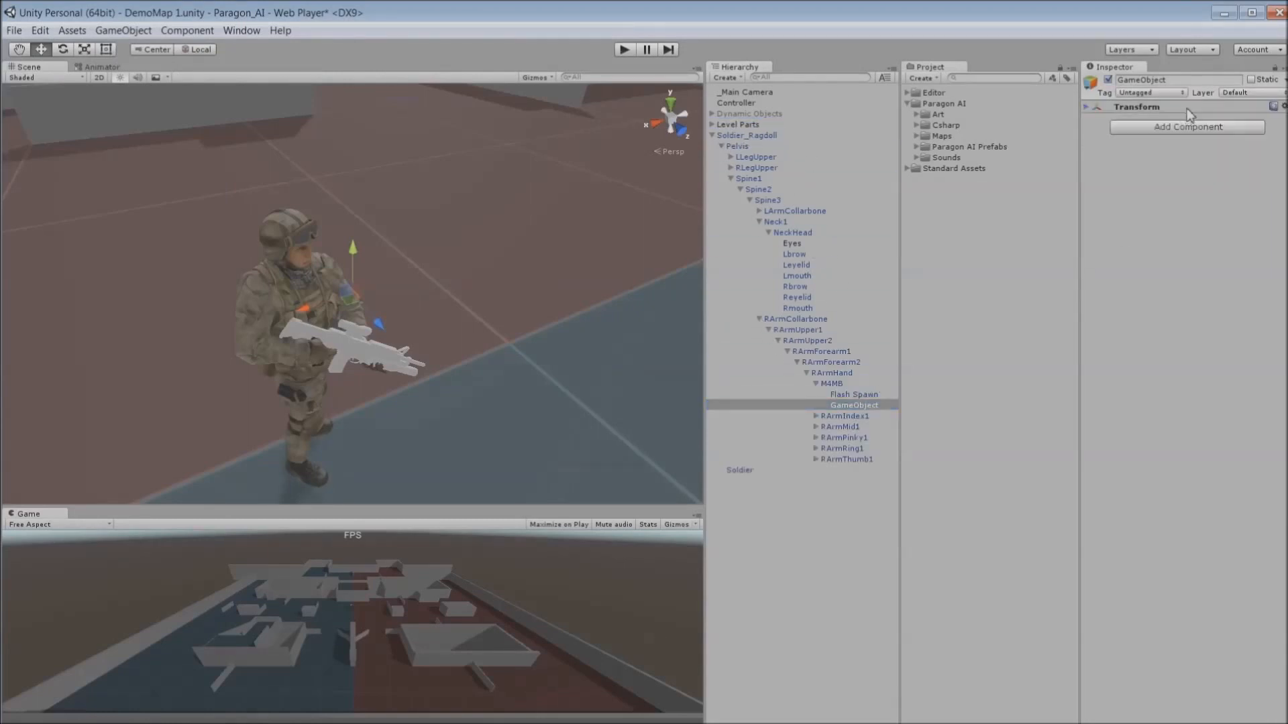
- Set the rifle object's position and rotation values all to 0
click(1184, 117)
text(0)
click(1241, 118)
text(0)
click(1270, 117)
text(0)
click(1185, 129)
text(0)
click(1229, 129)
text(0)
click(1271, 130)
text(0)
- Set the rifle object's X rotation to 90
drag(281, 340, 429, 349)
click(1156, 131)
text(90)
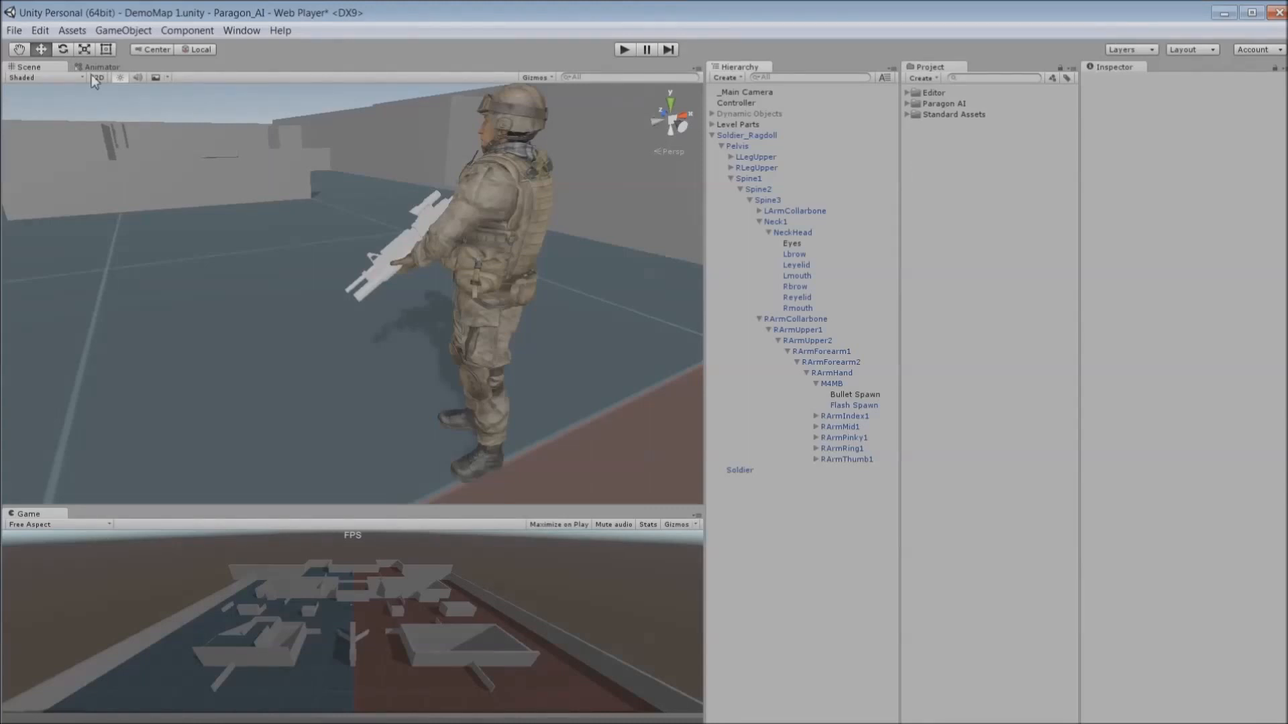
- Create a new Avatar Mask asset named New Avatar Mask
click(73, 31)
mouse_move(75, 50)
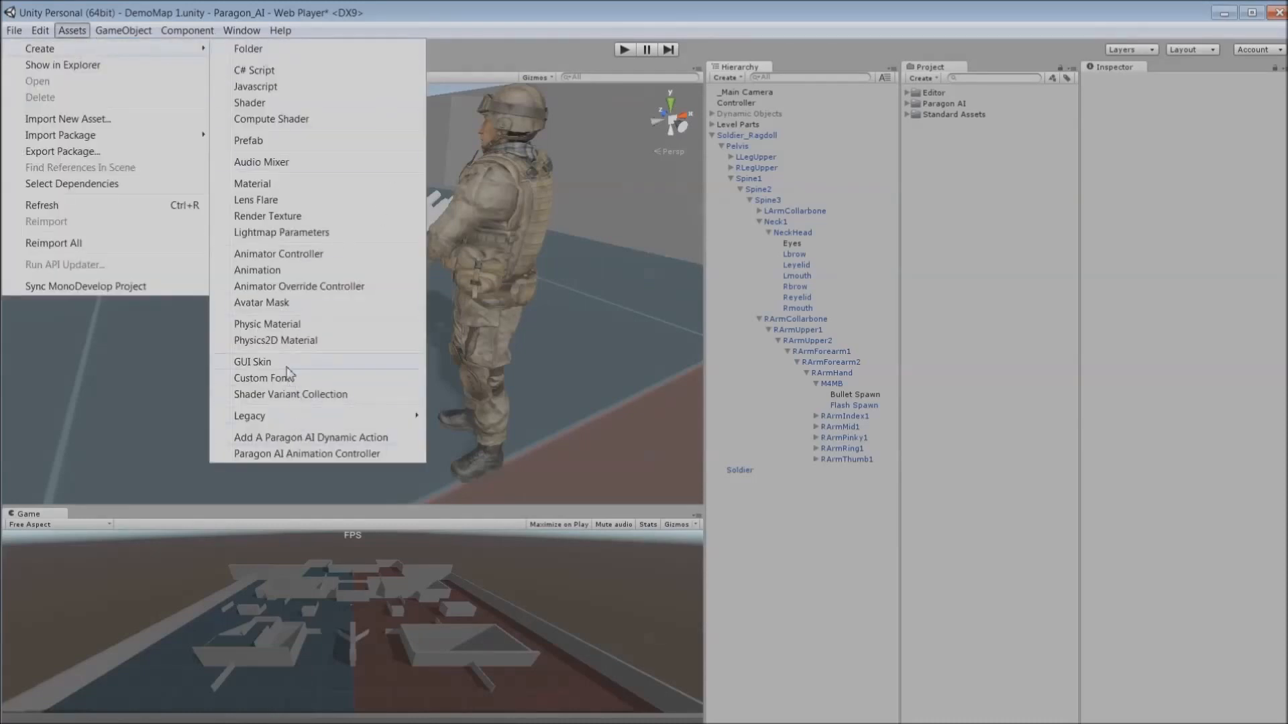
click(261, 303)
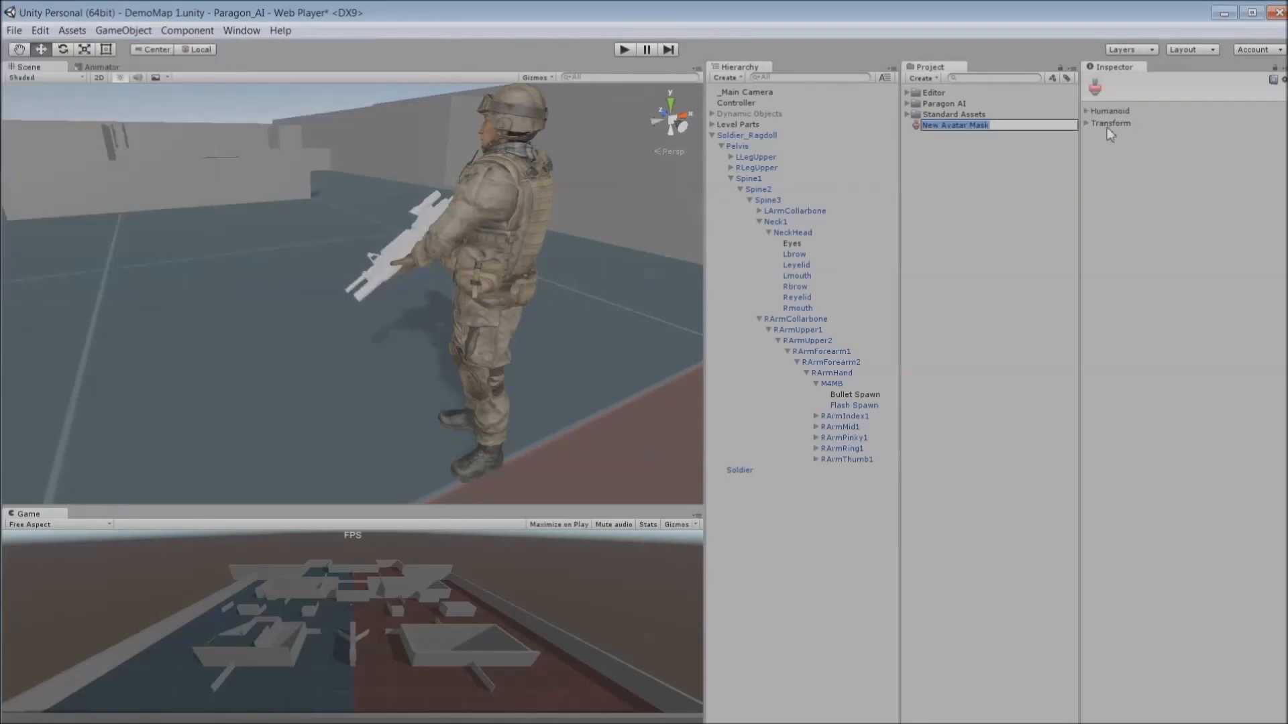
key(Return)
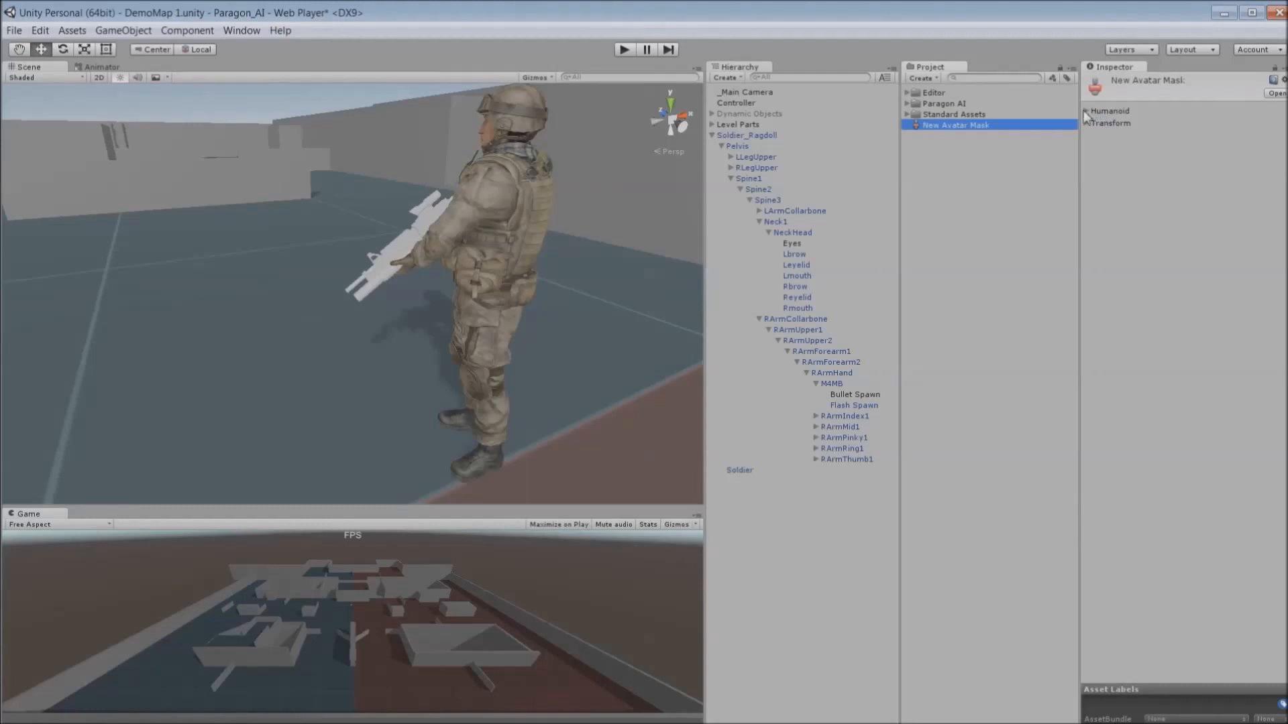
- Disable the legs, root and foot IK in the mask's humanoid body map
click(1086, 110)
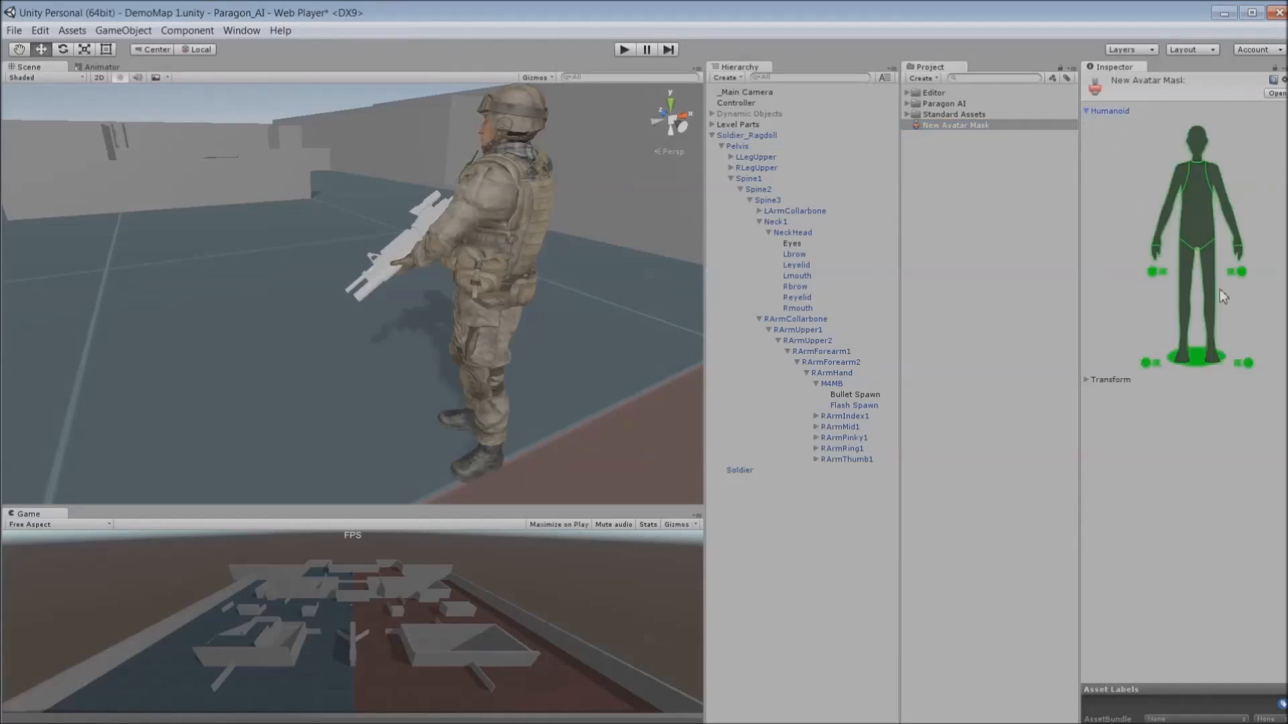
click(1186, 301)
click(1206, 292)
click(1197, 355)
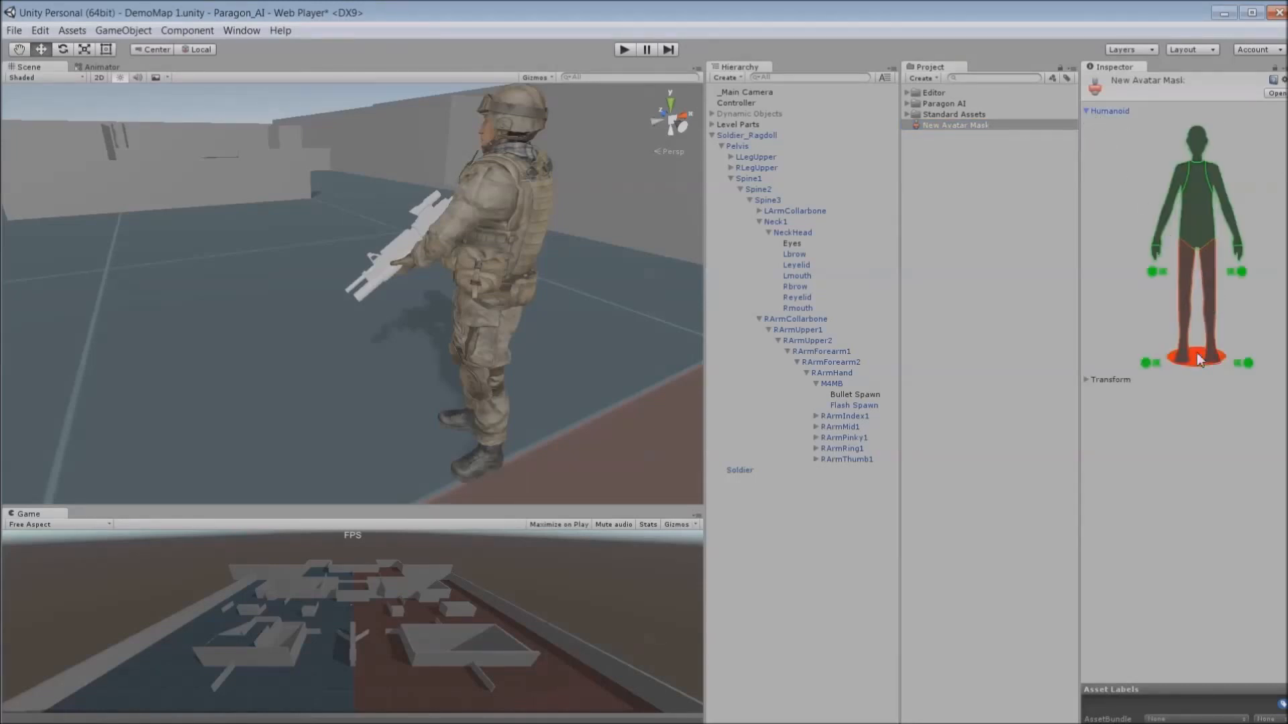
click(1146, 363)
click(1086, 379)
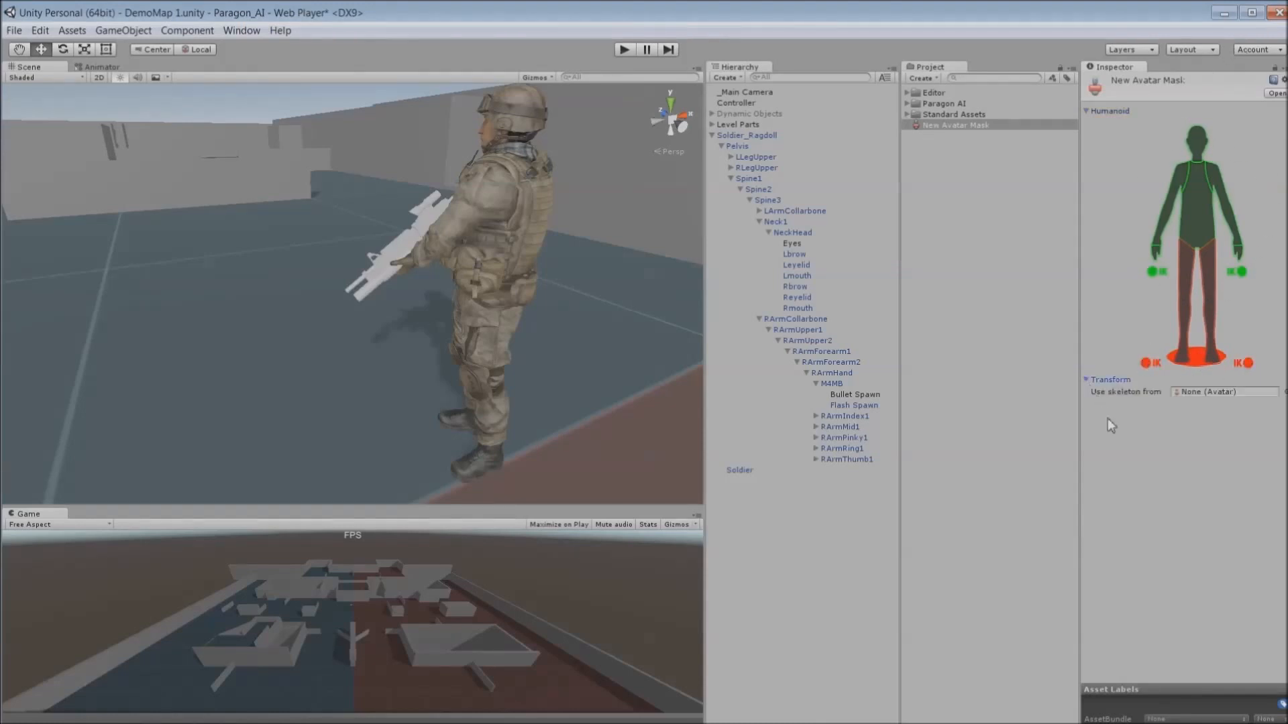
- Set the mask's skeleton source to SoldierAvatar and import the skeleton
click(1286, 393)
scroll(671, 429, down, 10)
double_click(403, 597)
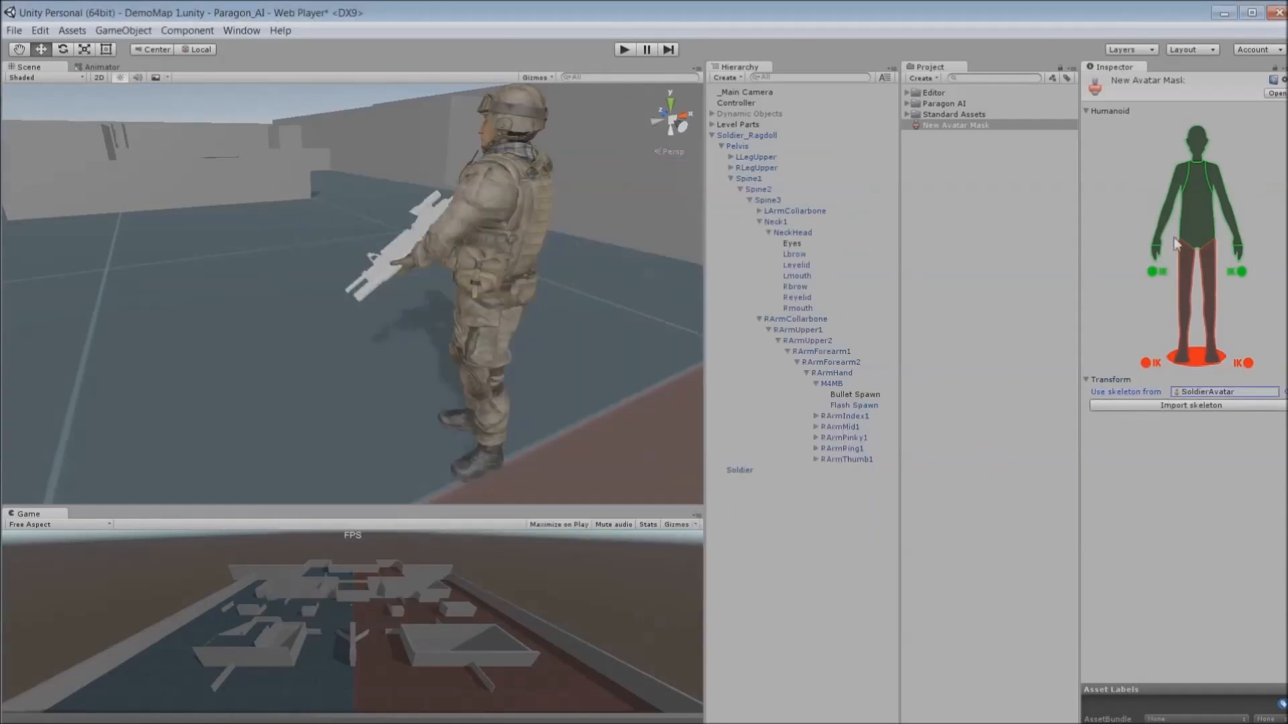
click(1164, 407)
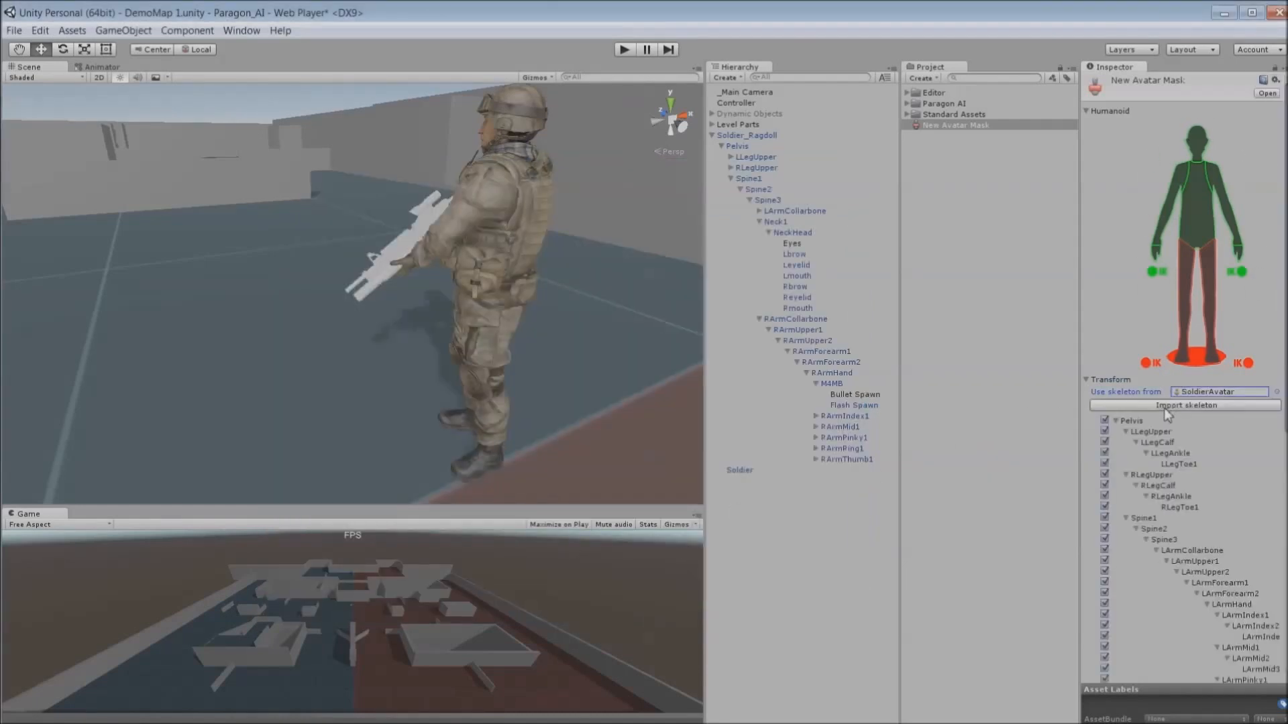
- Uncheck the Pelvis hierarchy in the mask, then re-enable Spine1 and its child bones
scroll(1194, 502, down, 5)
click(1104, 218)
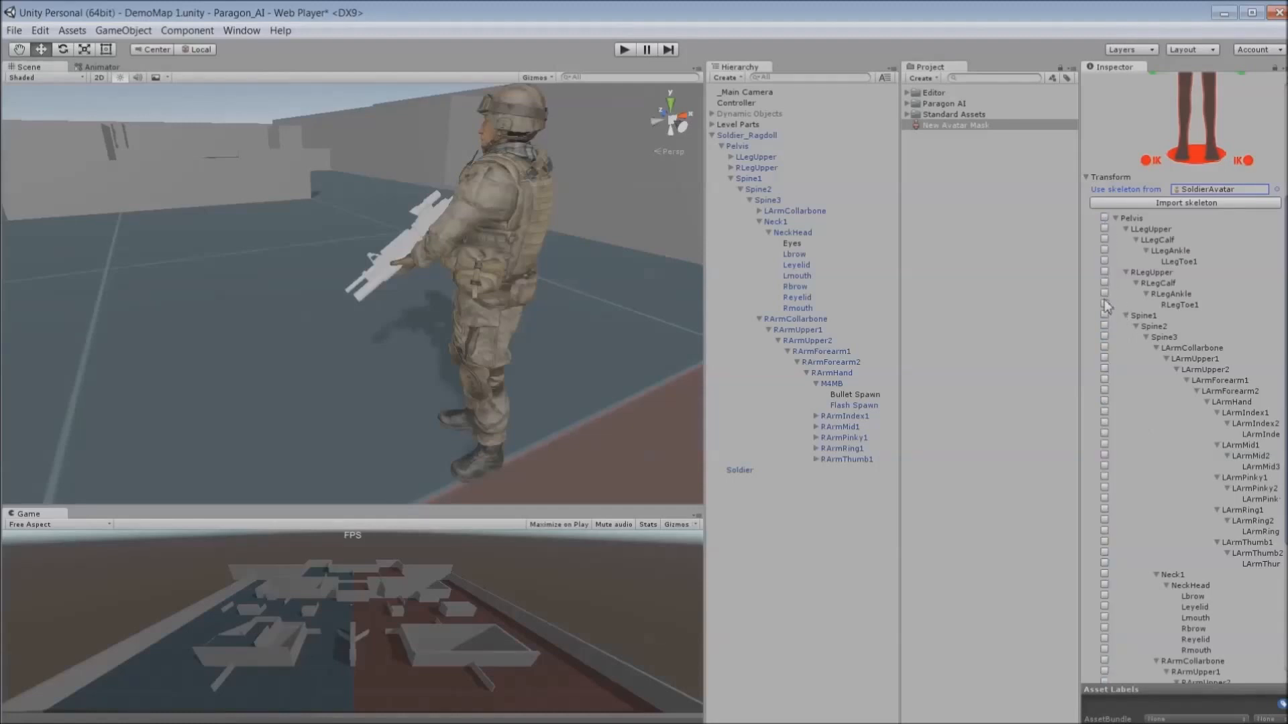
click(1104, 315)
scroll(1241, 339, down, 4)
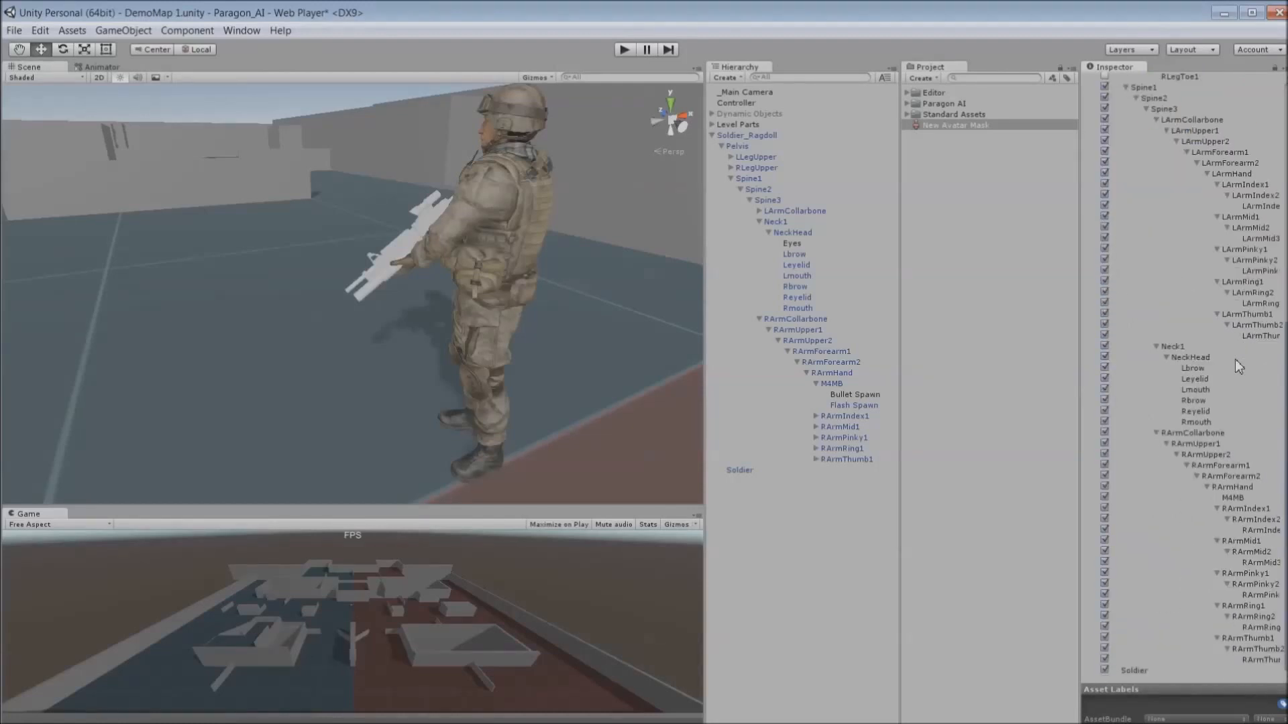
scroll(1239, 364, up, 8)
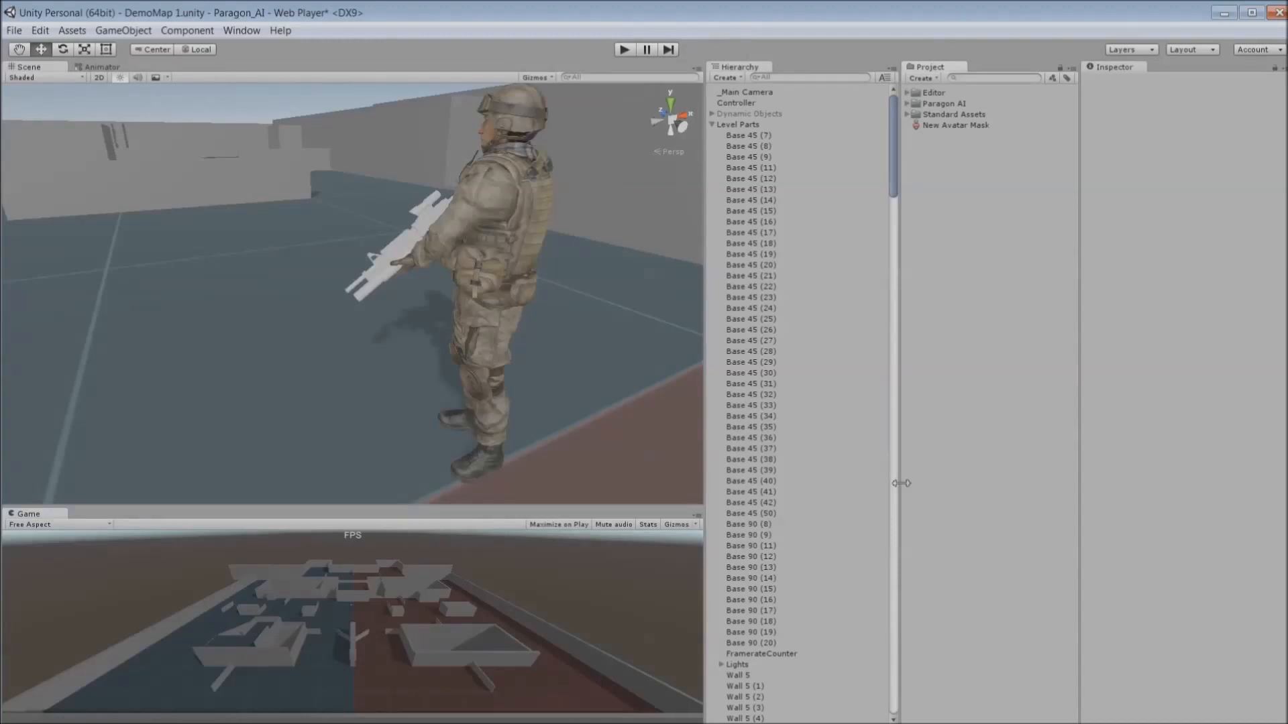
- Create a new Paragon AI Animation Controller using the preset animation clips
click(72, 30)
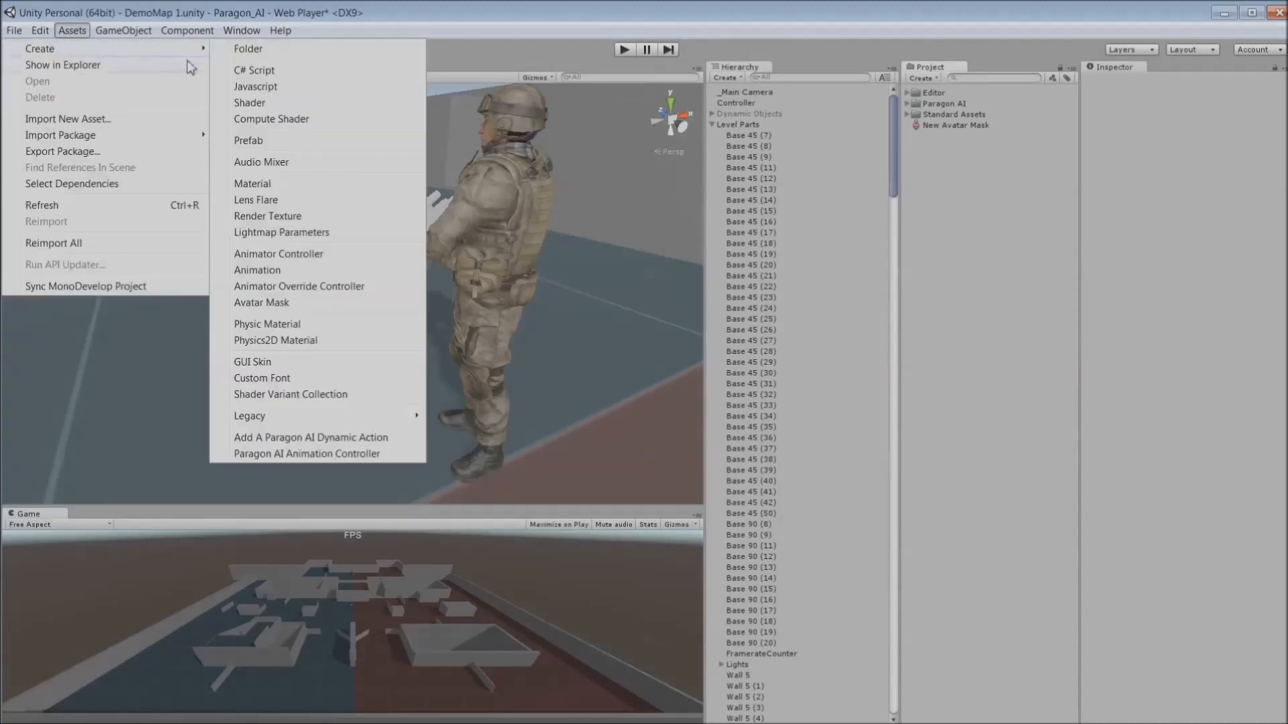
click(325, 454)
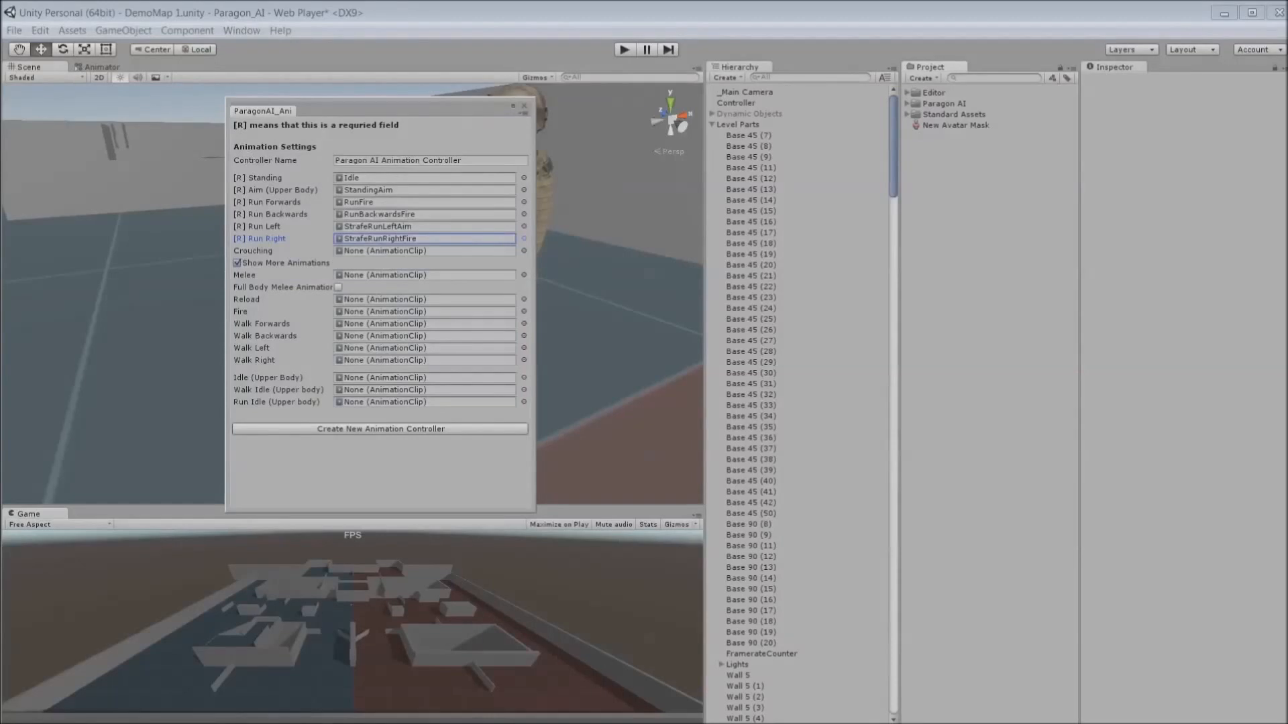
click(381, 429)
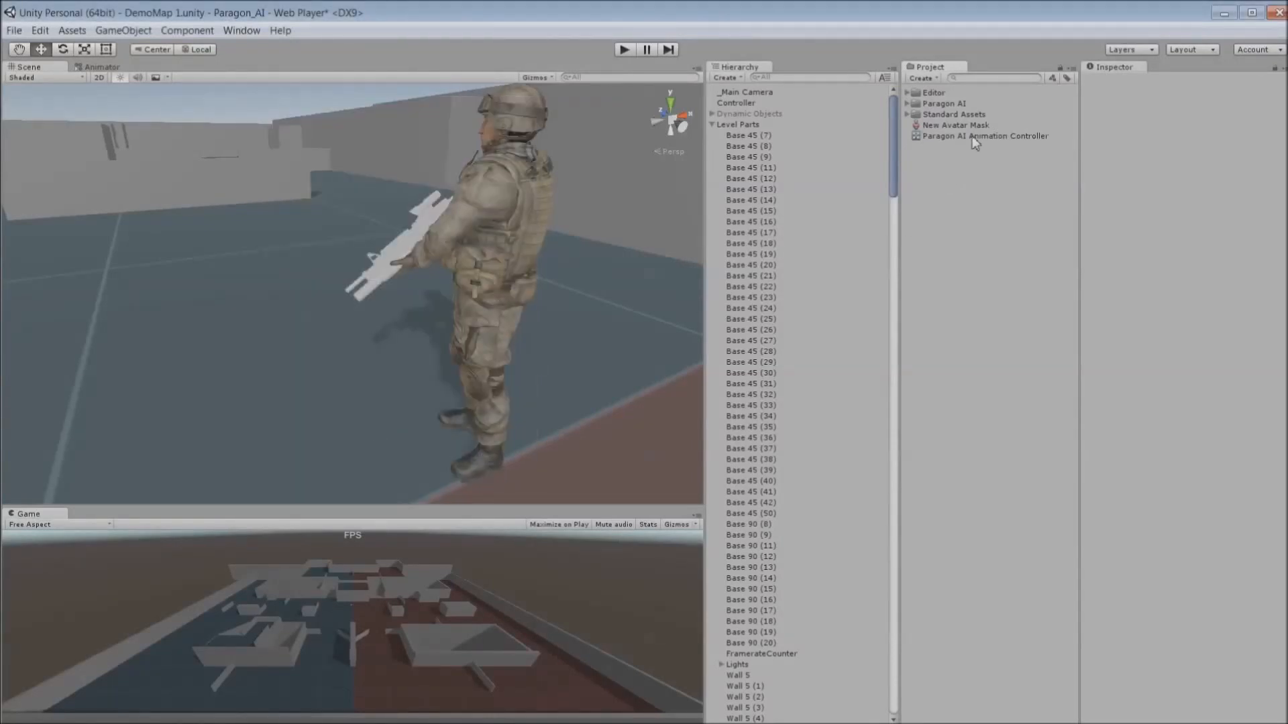
- Open the new animation controller in the Animator and review its Base Layer and UpperBody layer settings
click(974, 139)
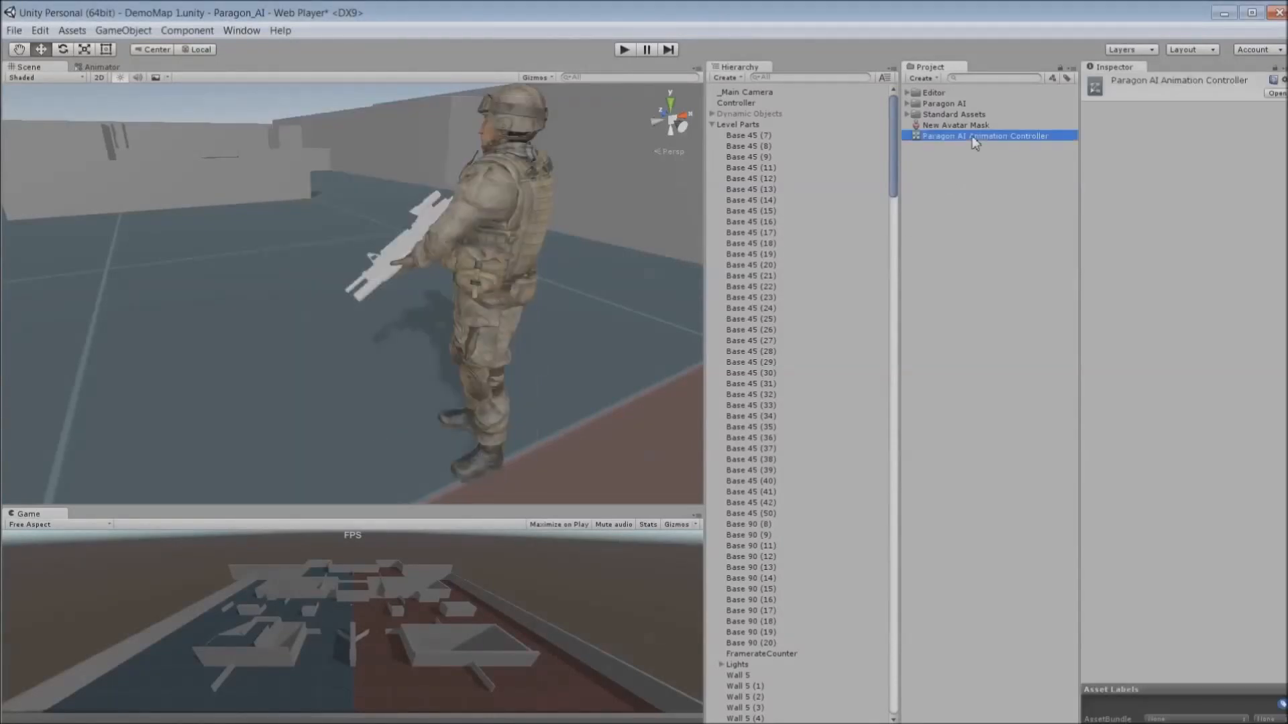
double_click(932, 143)
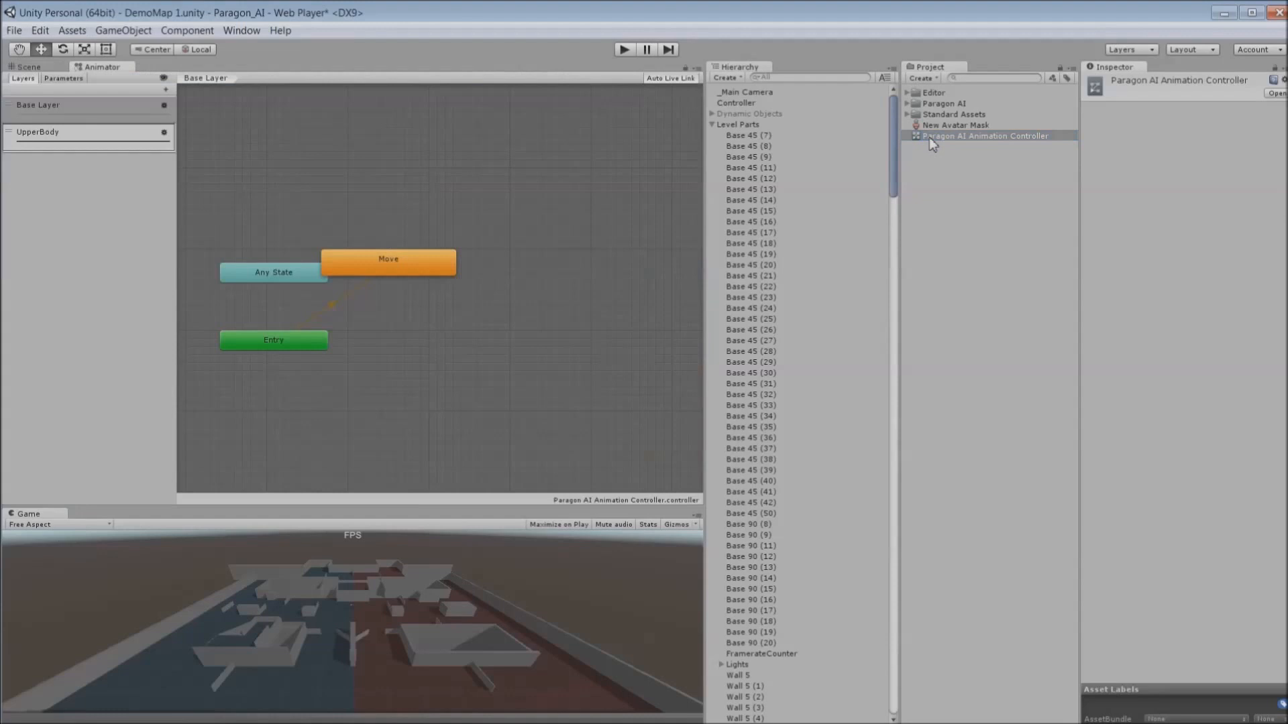
click(164, 132)
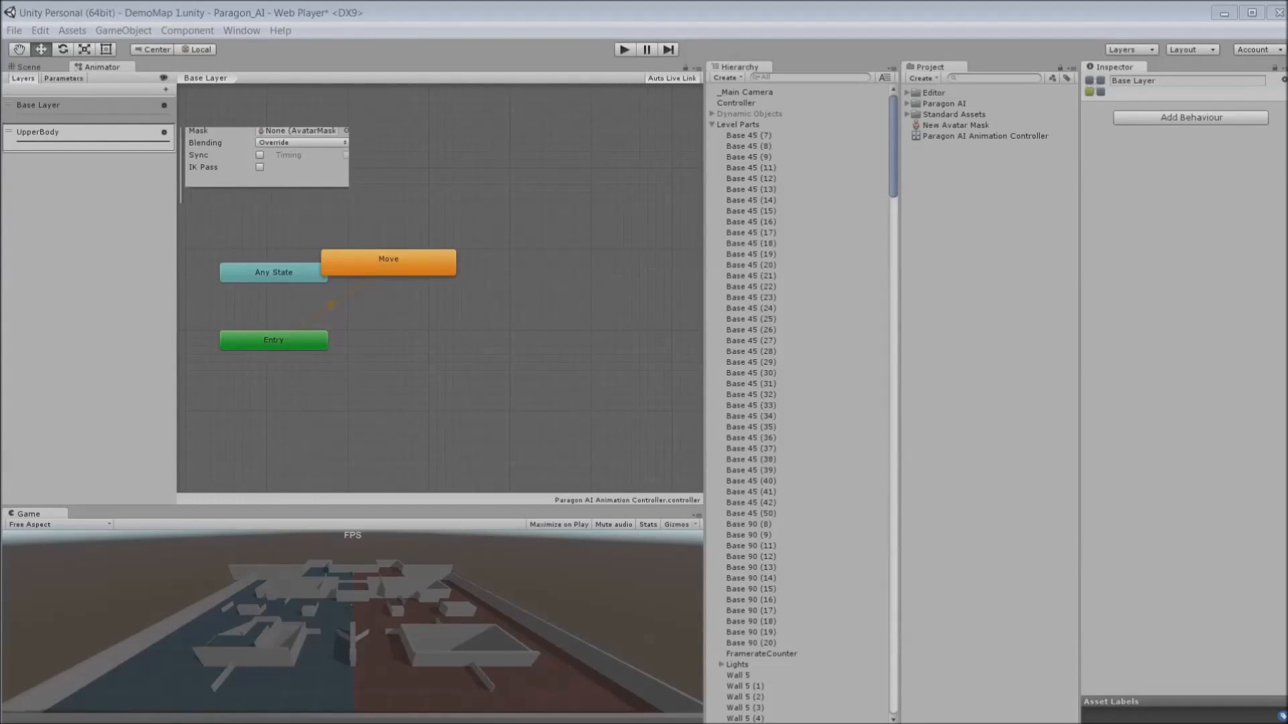
click(587, 138)
click(160, 134)
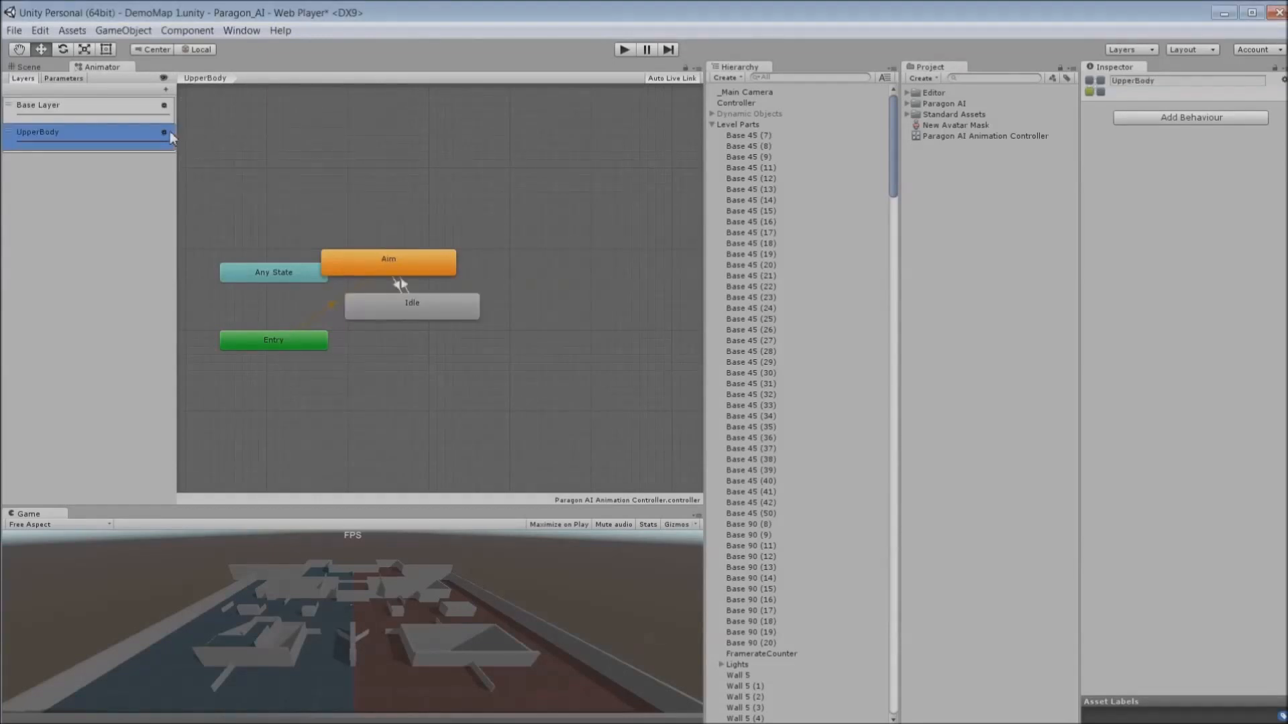
- Assign SoldierAimMask as the avatar mask of the UpperBody layer
click(163, 132)
click(341, 146)
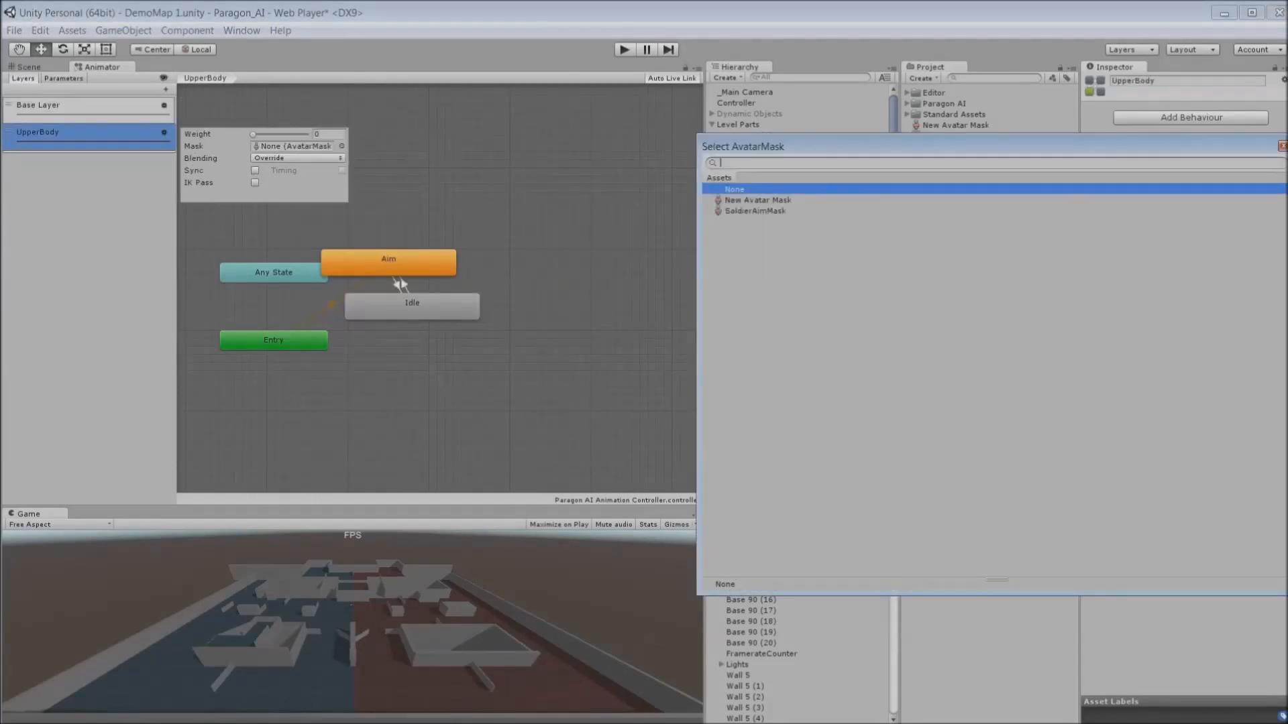
double_click(755, 210)
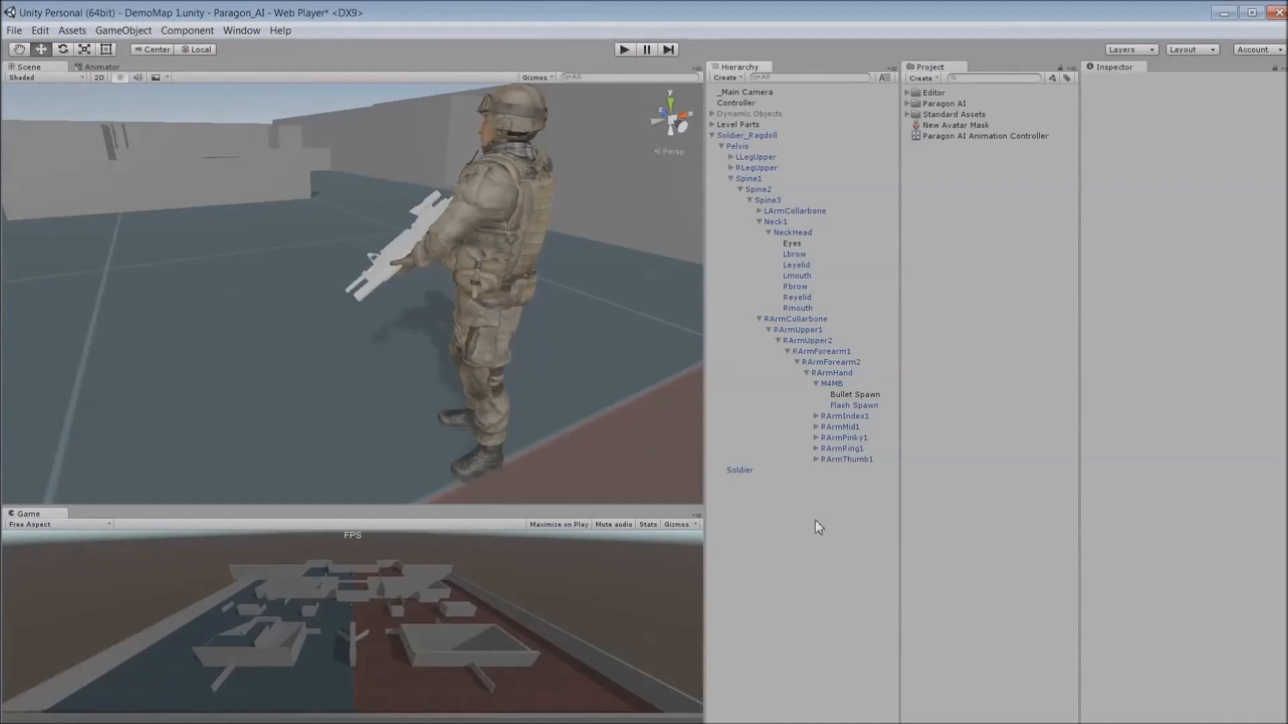
- Open the Paragon AI Agent creation window from the 3D object options
click(124, 30)
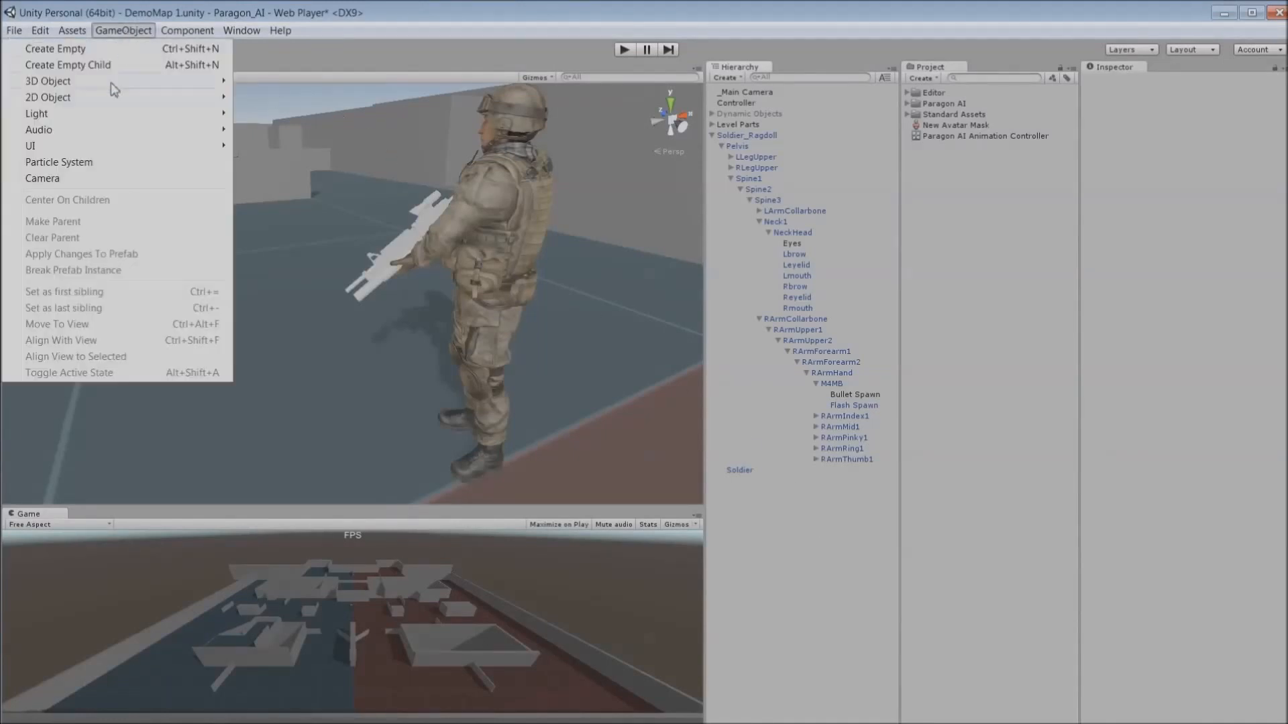
mouse_move(118, 81)
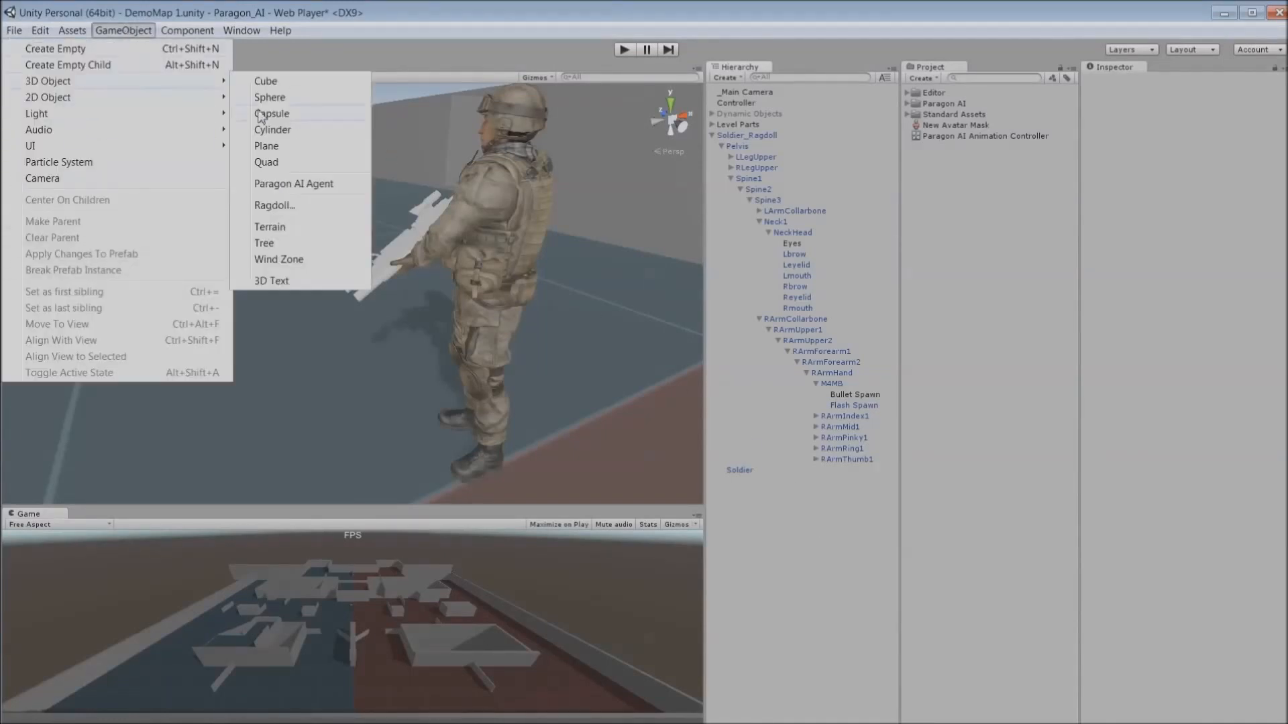
click(300, 187)
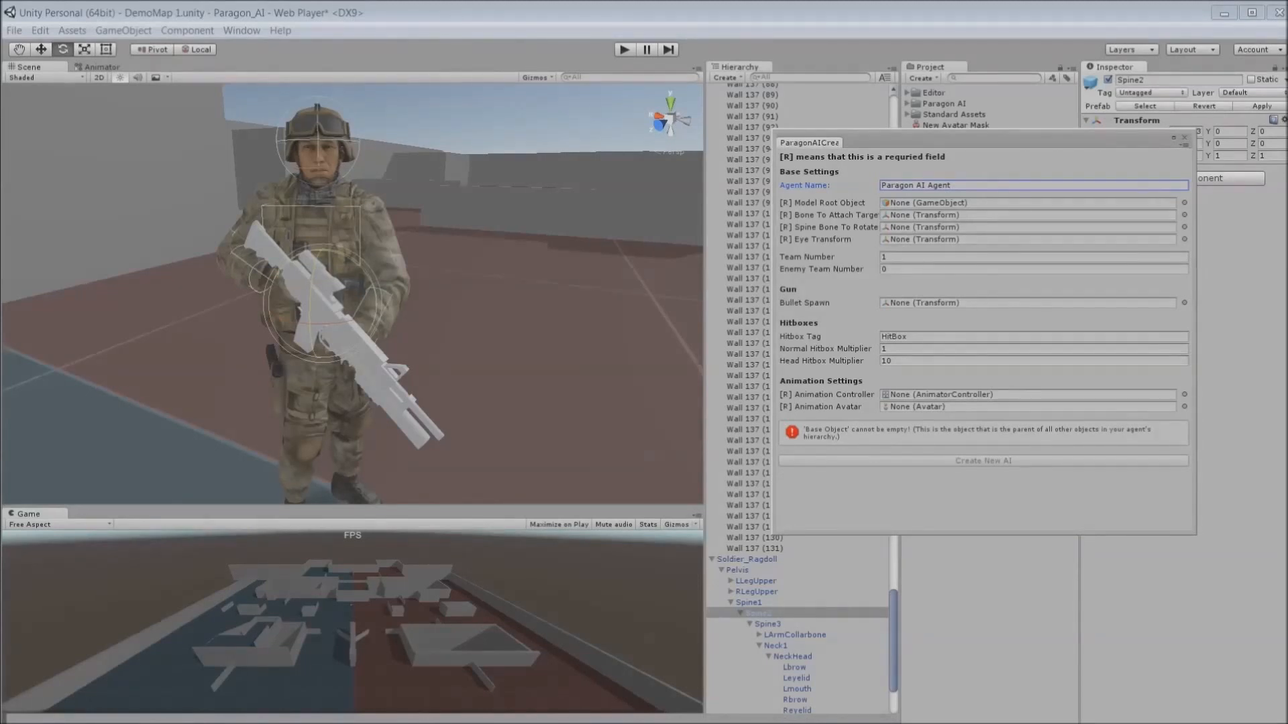
- Set the agent's Model Root Object to Soldier_Ragdoll and its Bone To Attach Target to Spine3
drag(746, 559, 1026, 203)
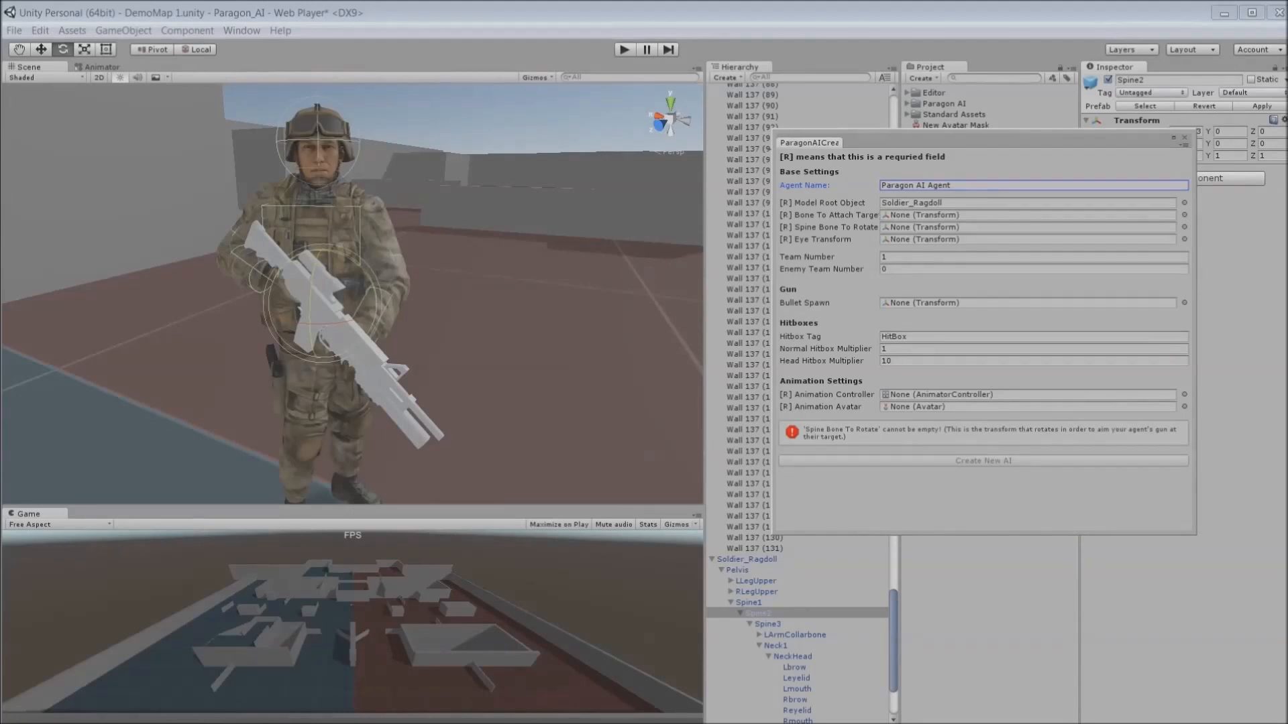
drag(768, 624, 926, 215)
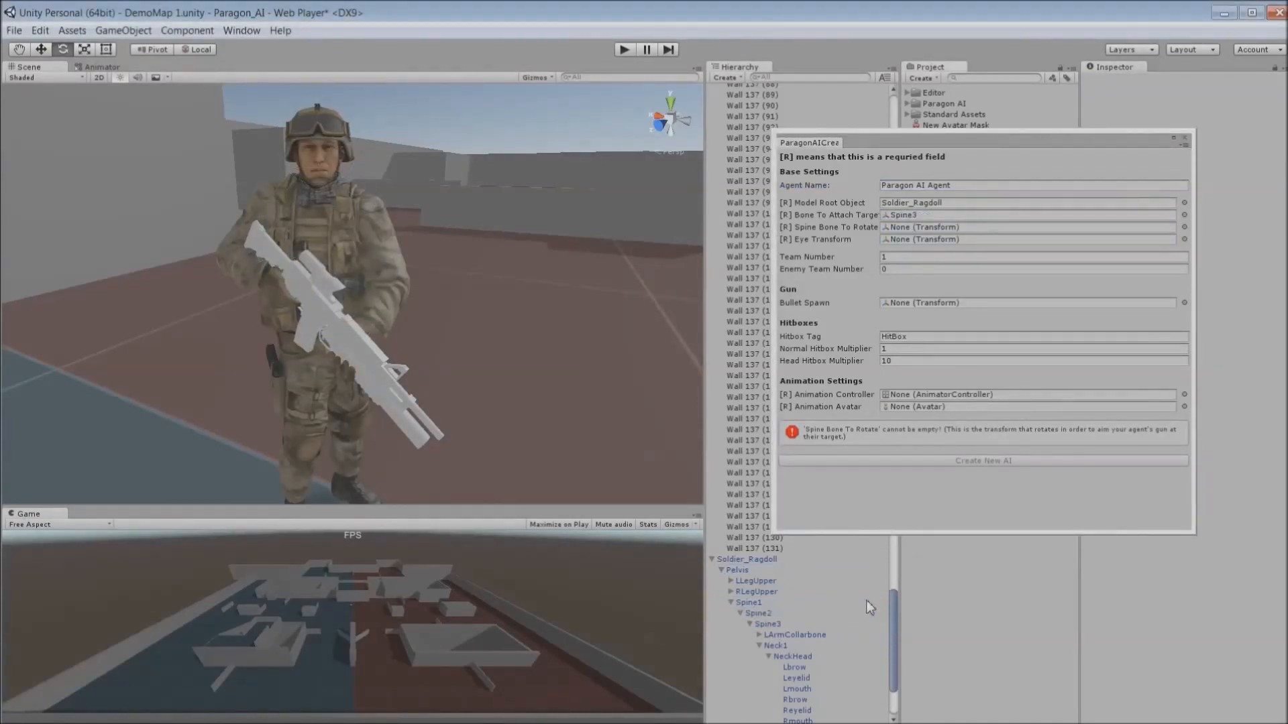
- Set the Spine Bone To Rotate to Spine1 and the Eye Transform to the soldier's Eye object
click(759, 613)
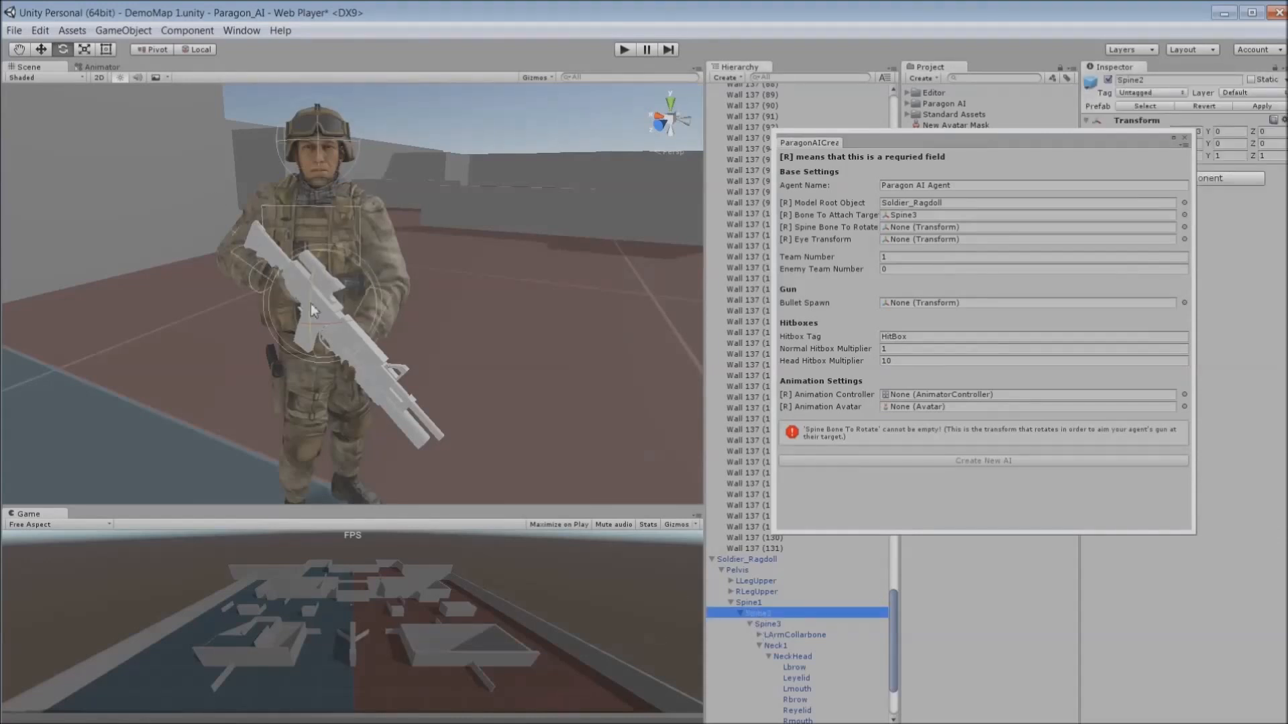
drag(311, 303, 475, 288)
click(1203, 108)
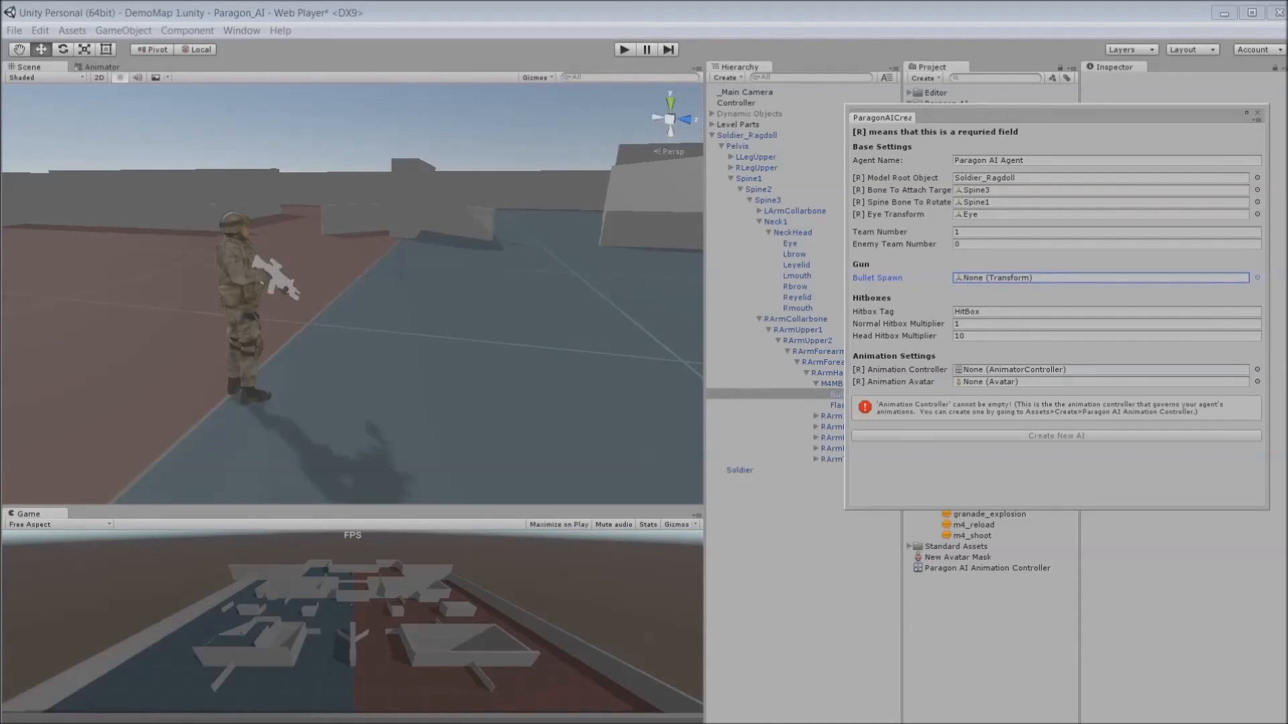
- Assign Bullet Spawn, Bullet Rifle and m4_shoot as the gun's bullet spawn, bullet object and bullet sound
drag(836, 395, 1013, 278)
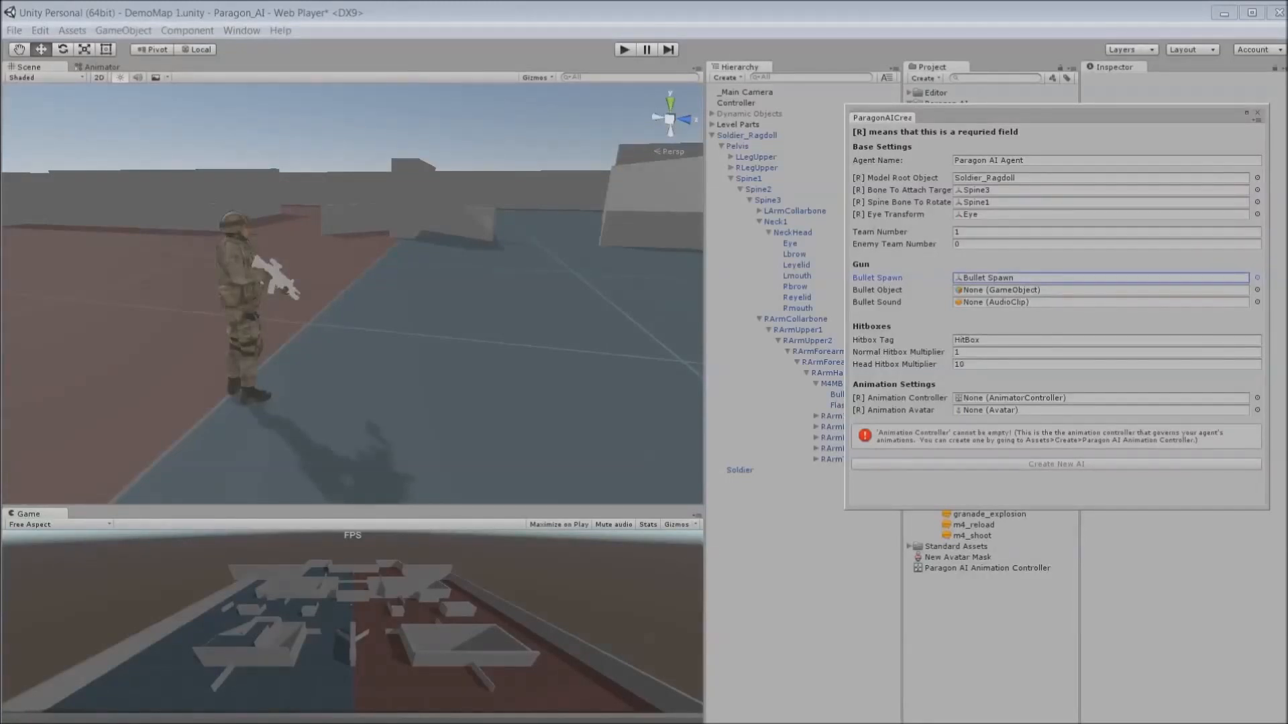
click(1257, 290)
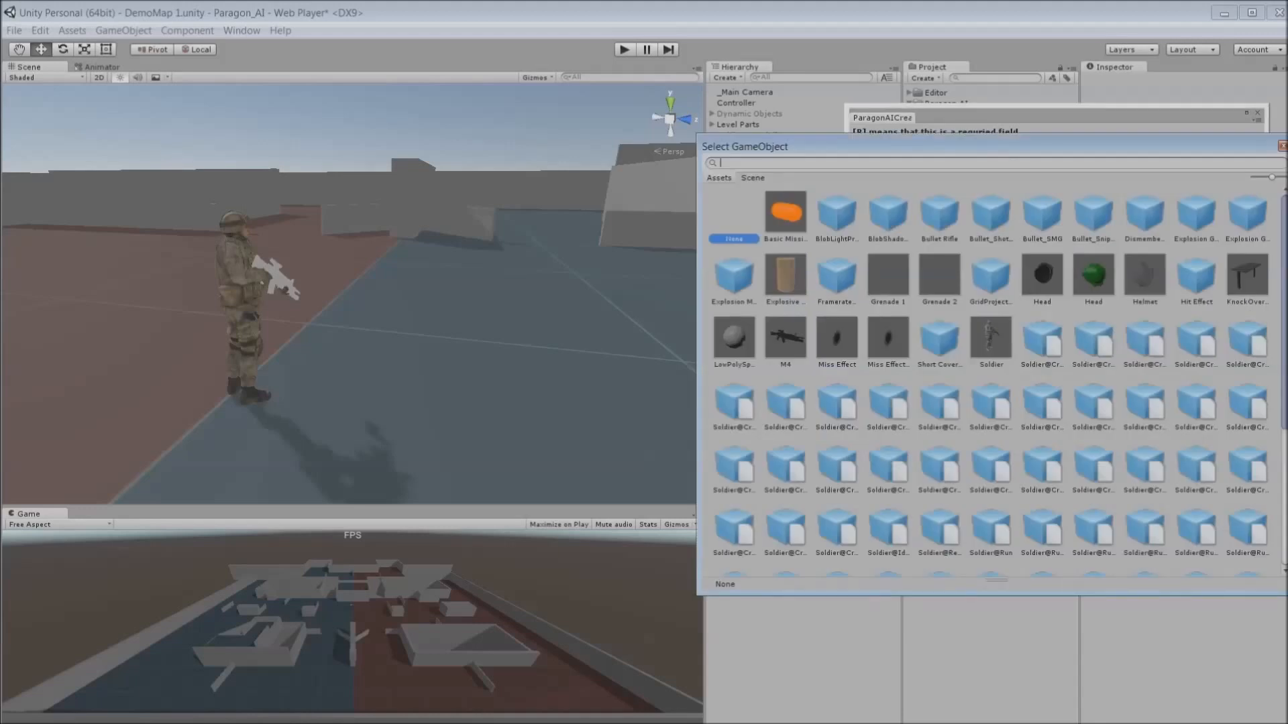
text(bulle)
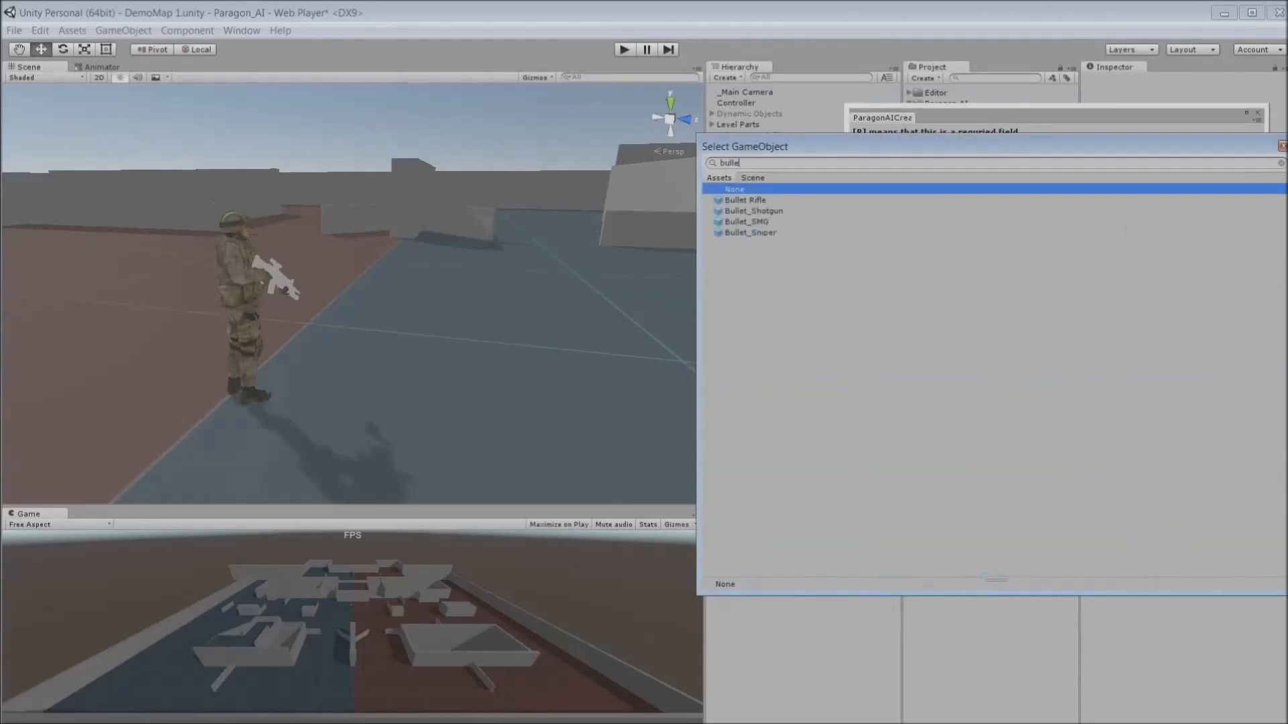
double_click(744, 200)
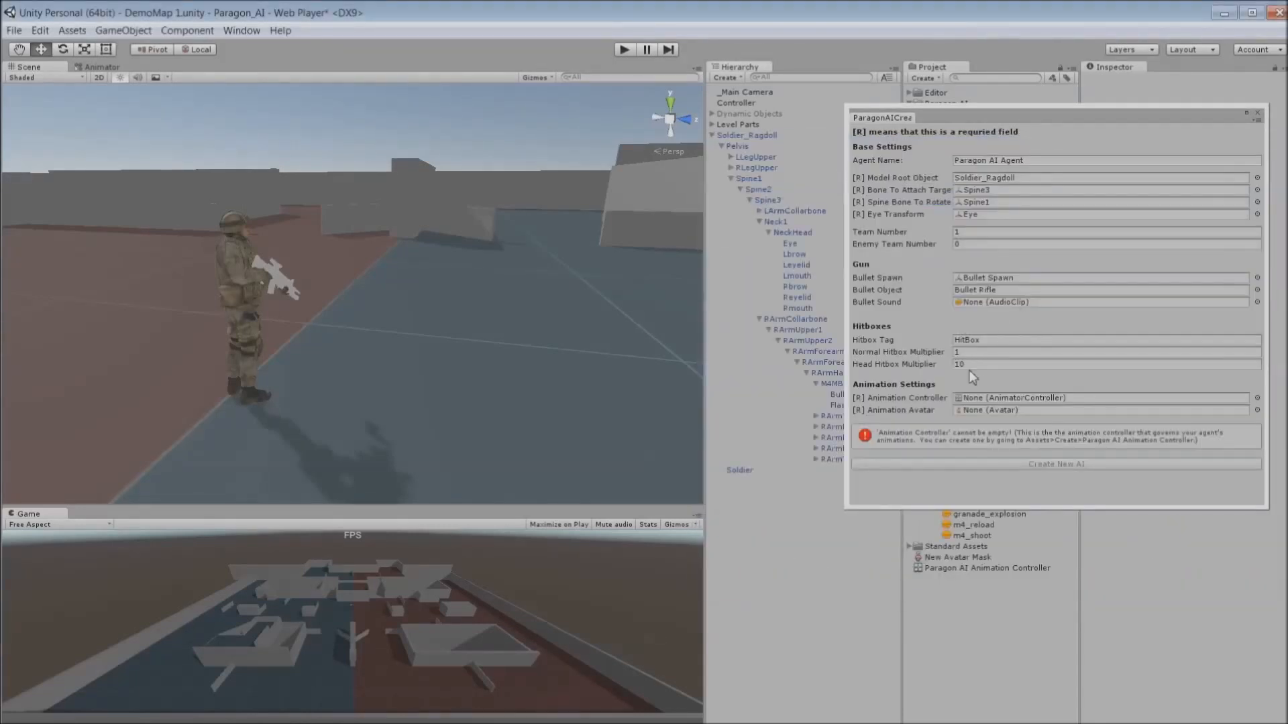
click(1257, 302)
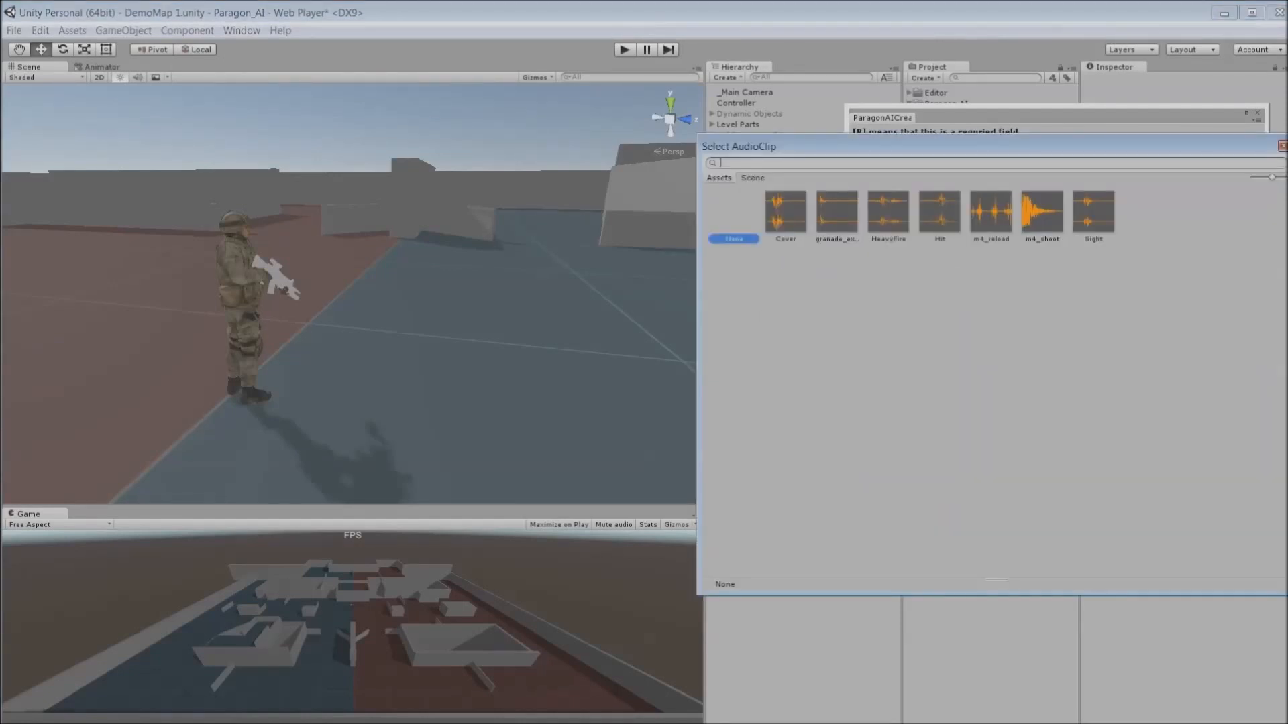
double_click(1042, 213)
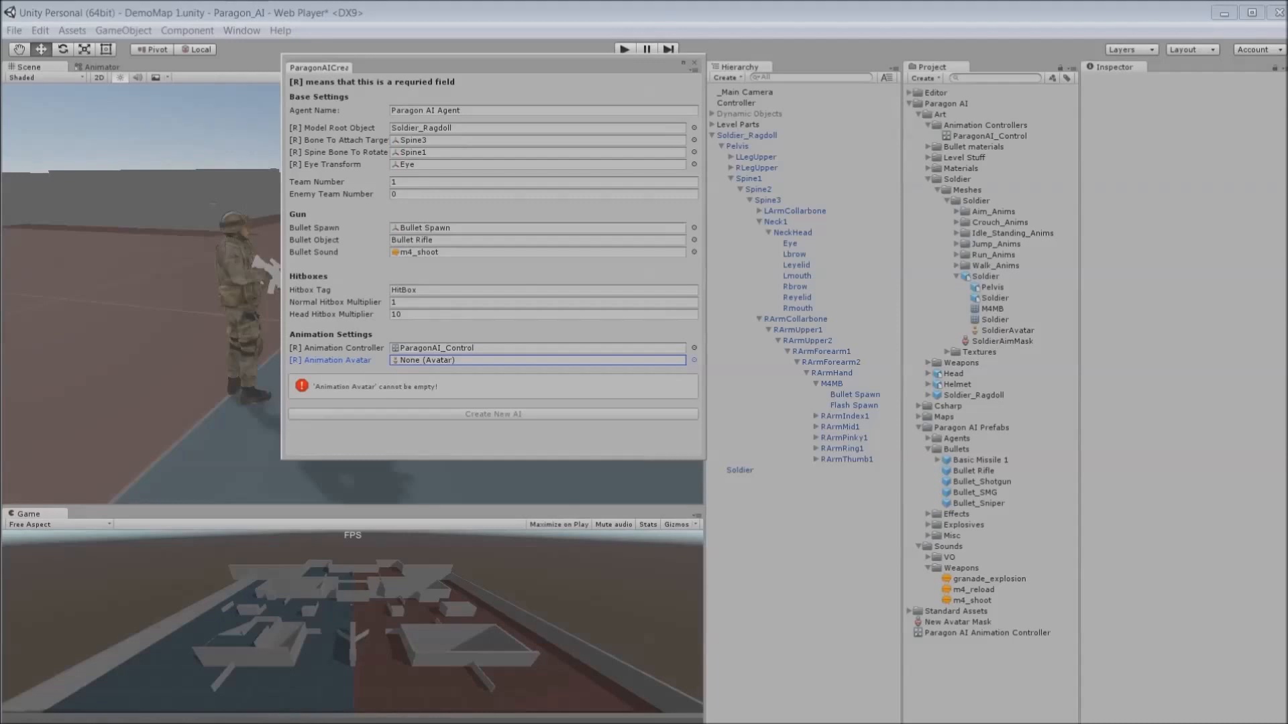
- Set the Animation Avatar to SoldierAvatar and create the new AI agent
drag(1008, 330, 536, 360)
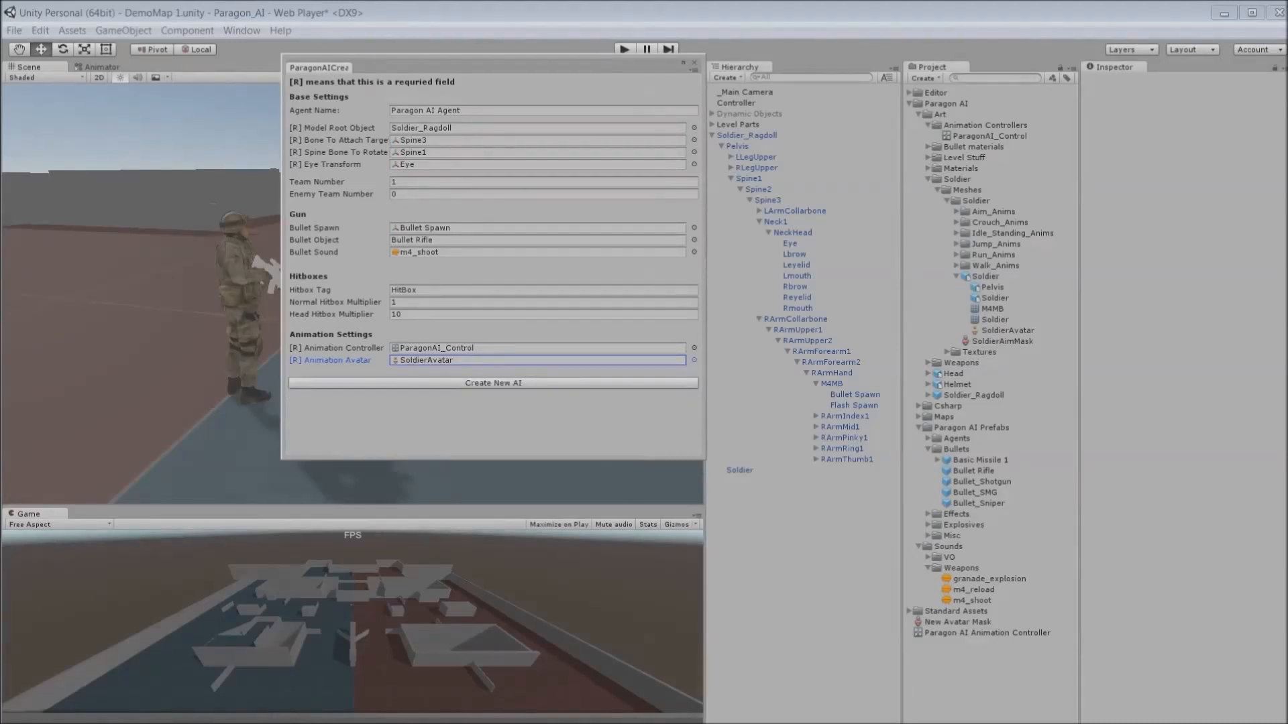
click(493, 383)
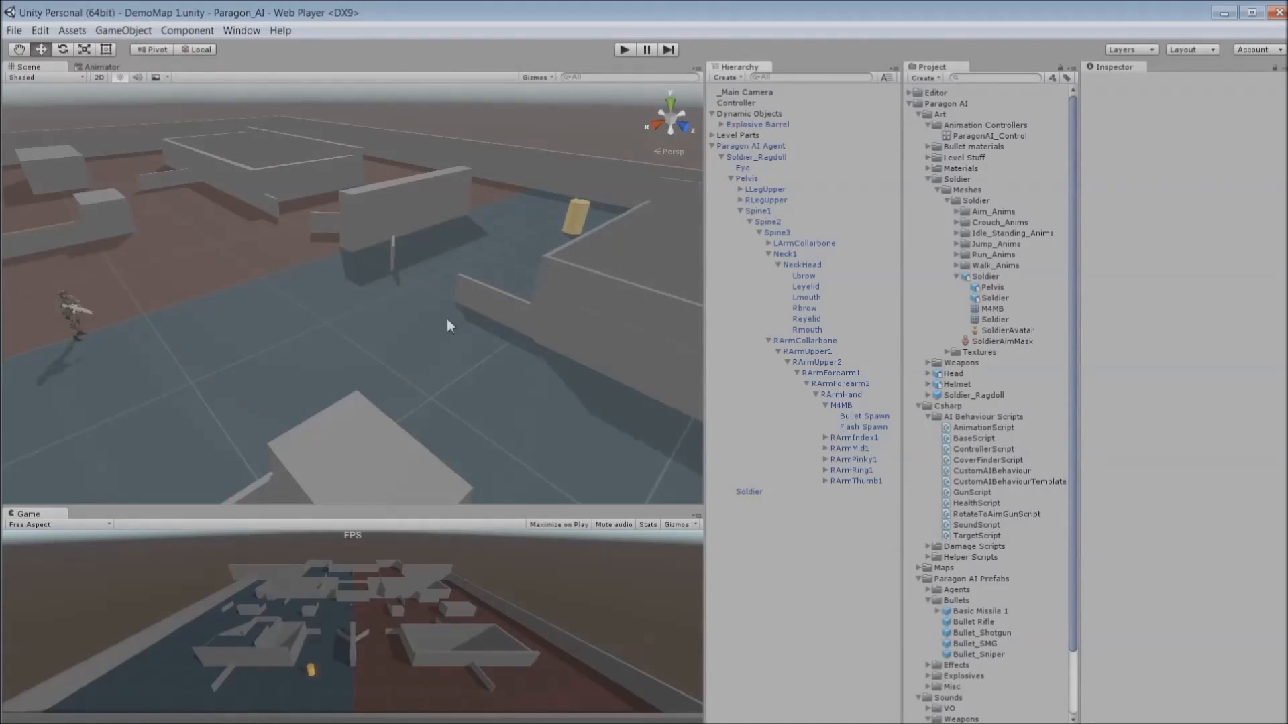
- Select the explosive barrel, add the TargetScript component to it and expand its team parameters
key(w)
right_drag(447, 319, 566, 266)
click(376, 271)
scroll(996, 480, down, 3)
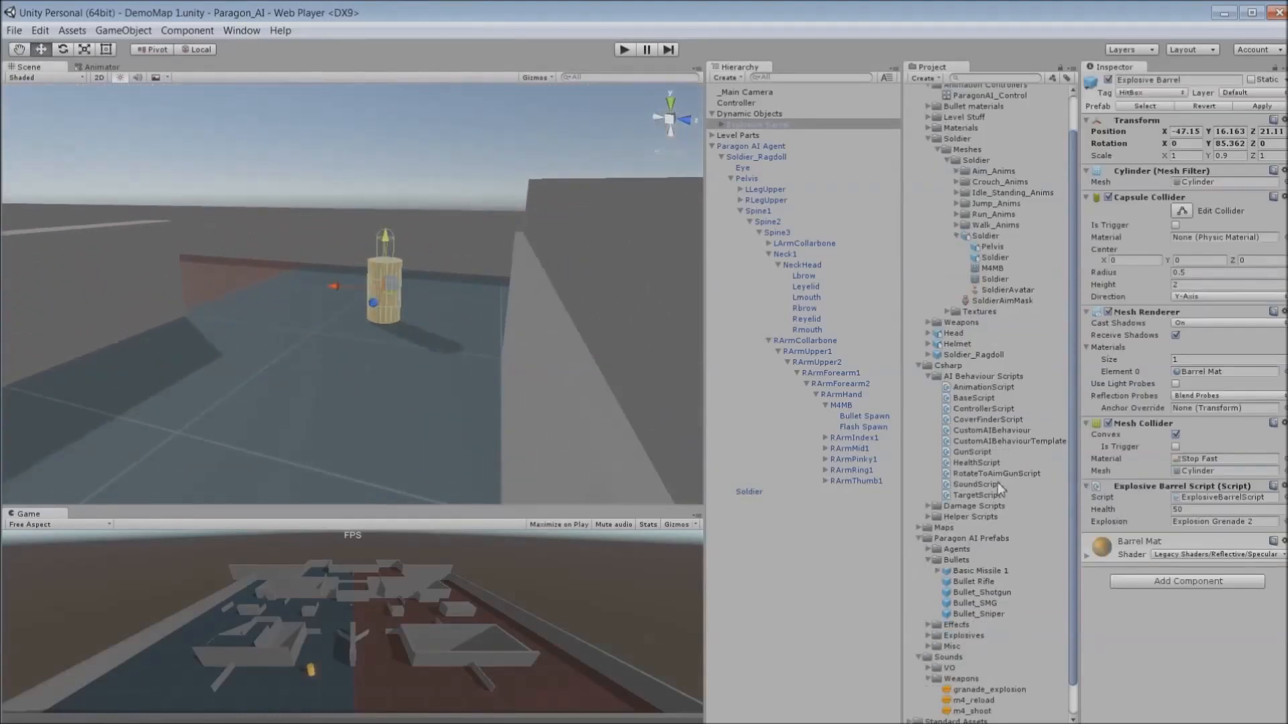
drag(980, 494, 1225, 614)
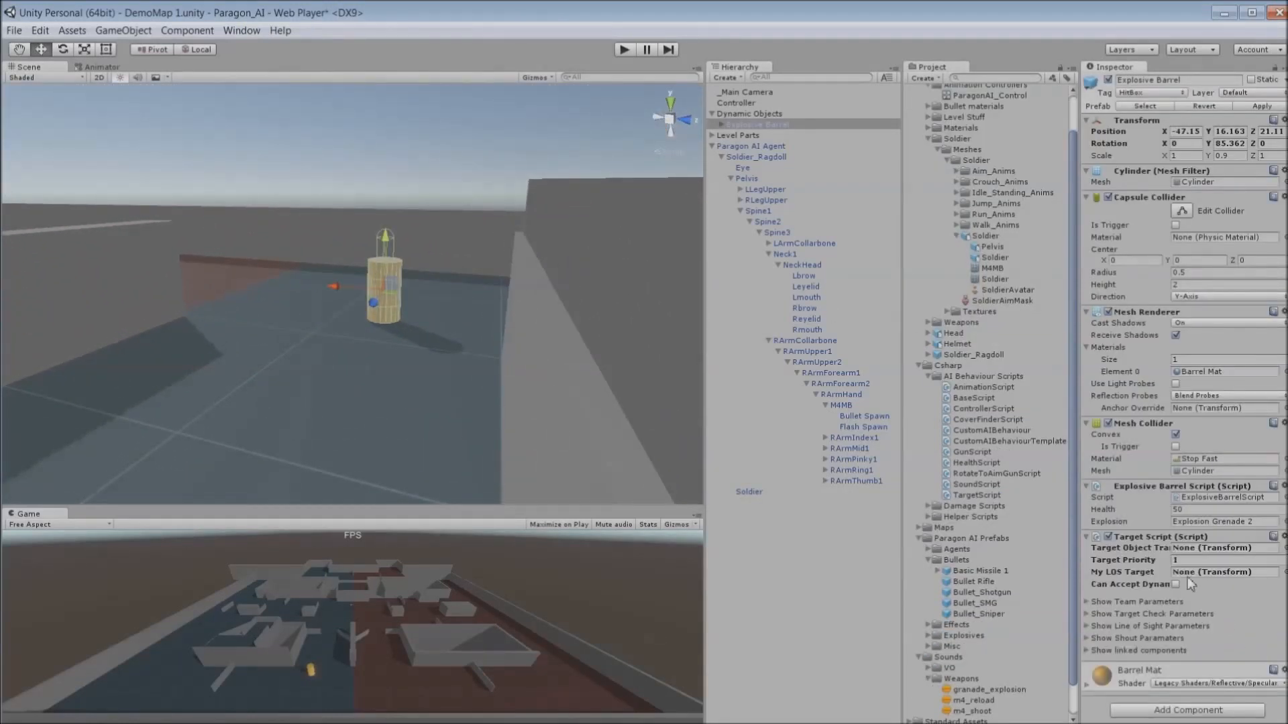
click(1087, 602)
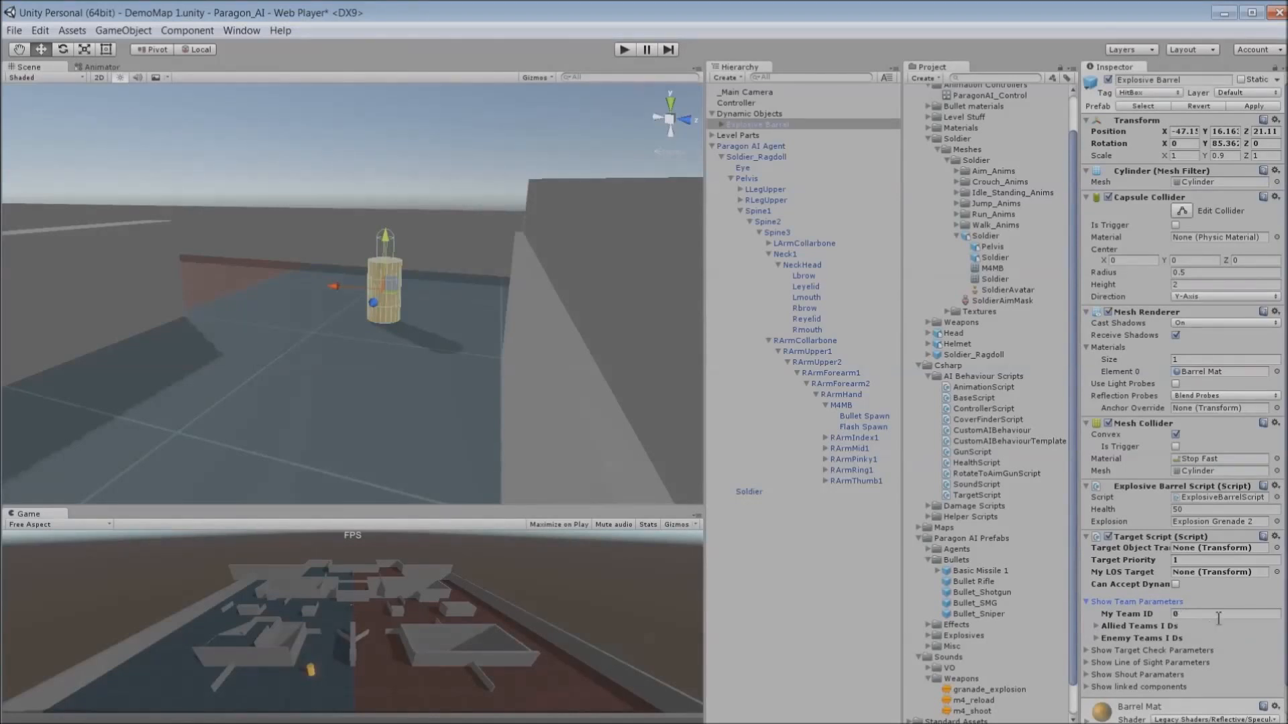
- Enter Play mode to test the AI agent in the scene
right_drag(493, 294, 376, 317)
scroll(375, 317, down, 8)
click(624, 51)
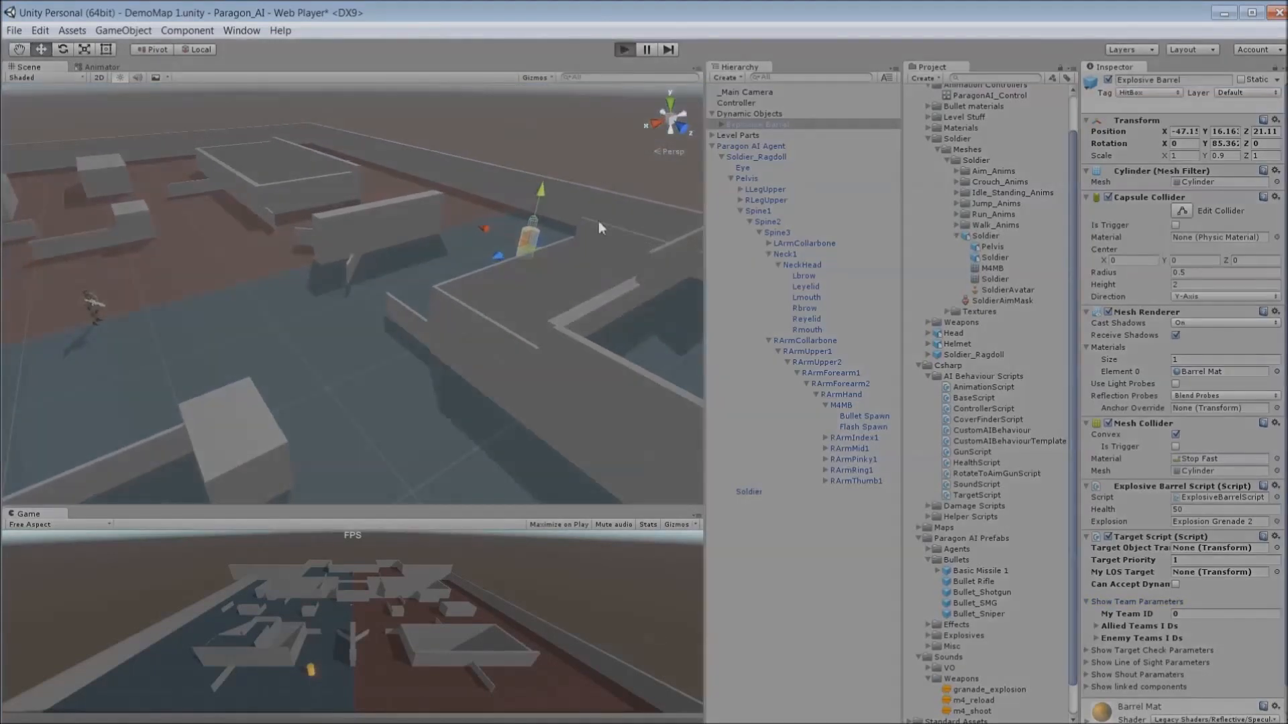